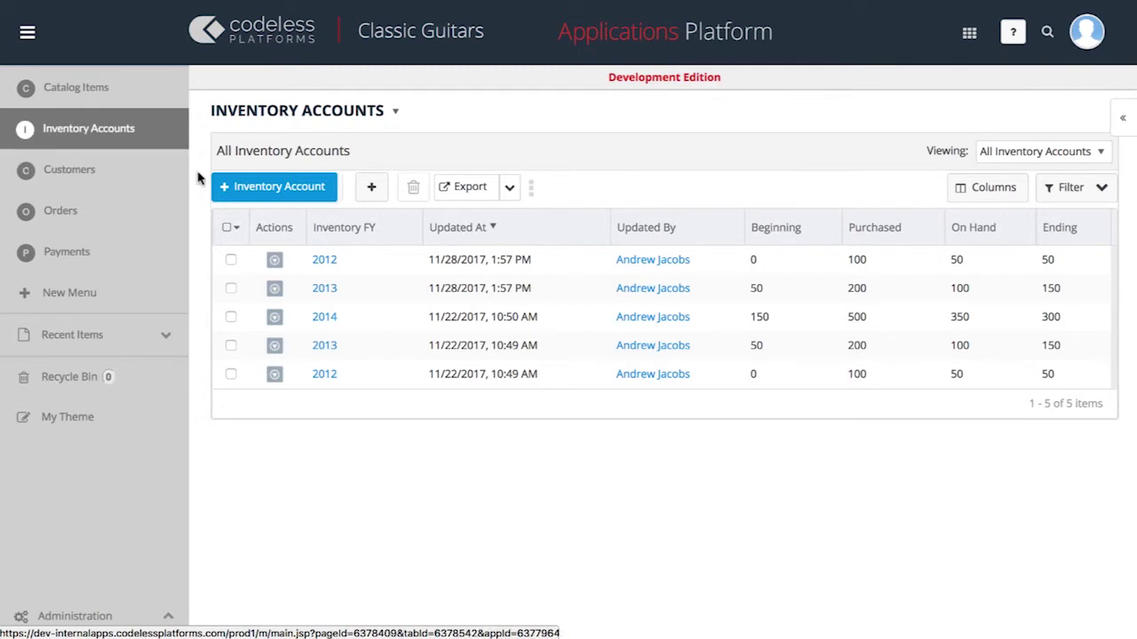
Open the New Inventory Account page in the page designer and move the Catalog Item field above Inventory FY.
left_click(275, 188)
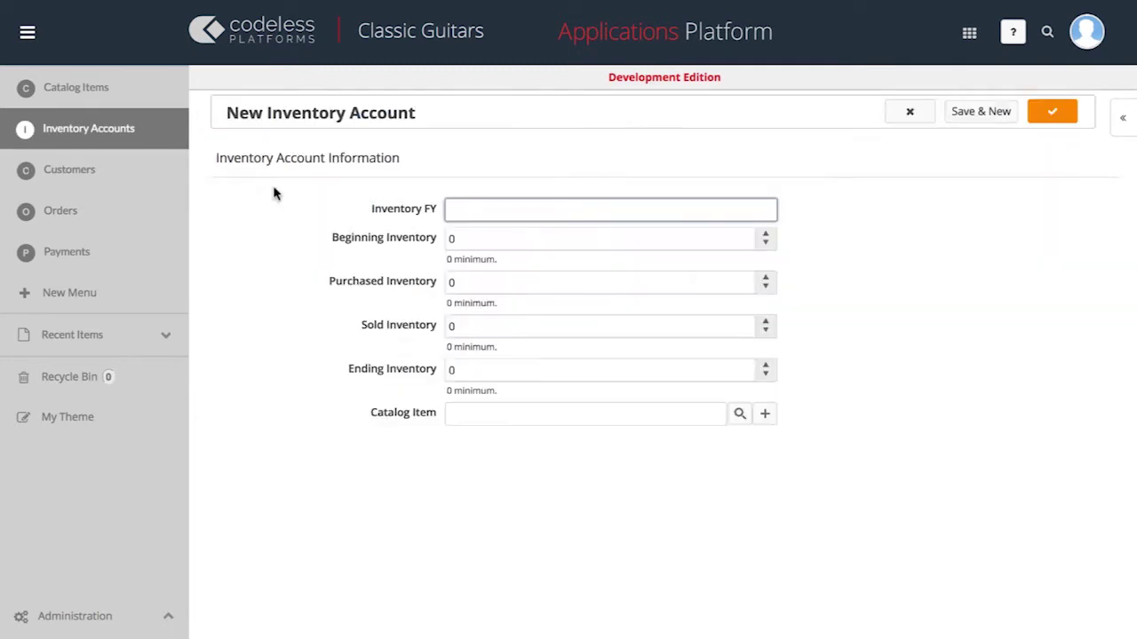
left_click(1120, 132)
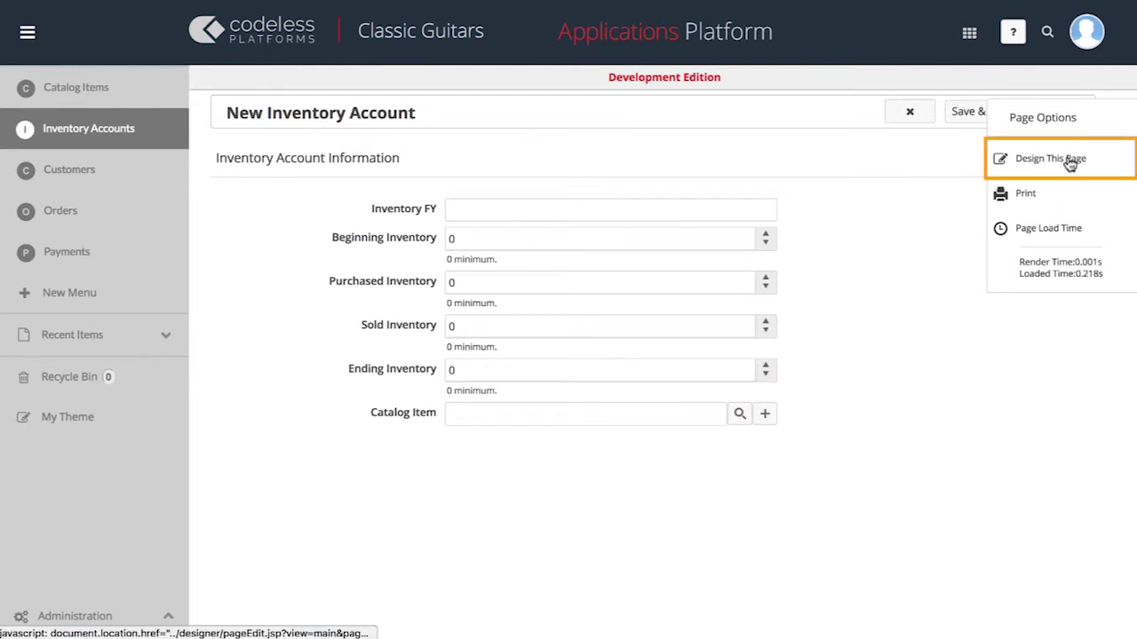
left_click(1071, 165)
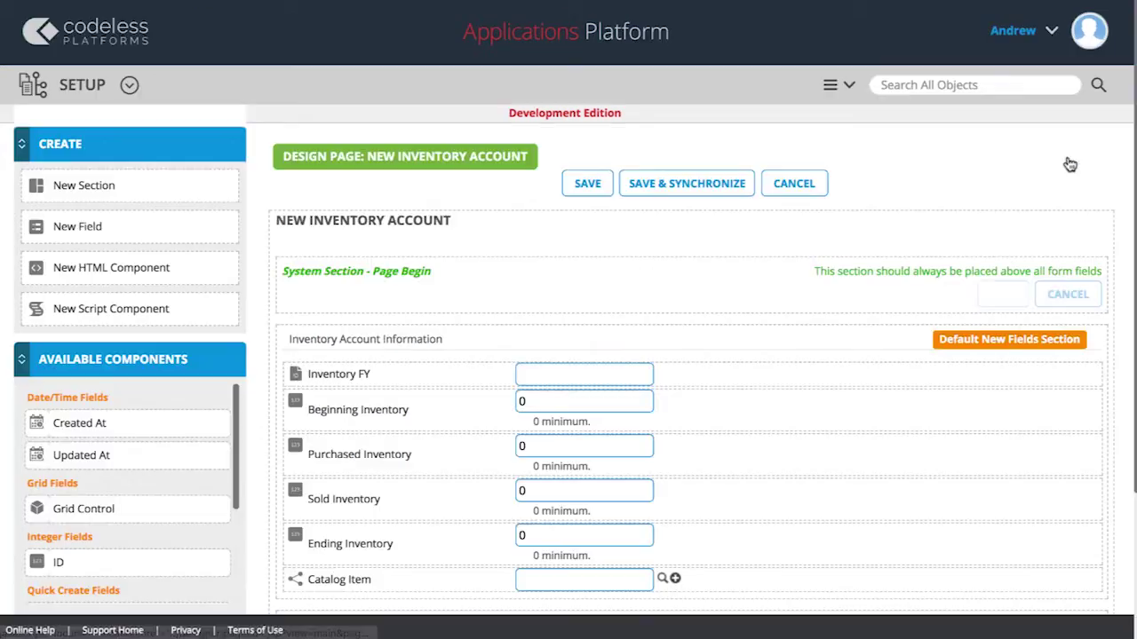
left_click_drag(850, 577, 859, 373)
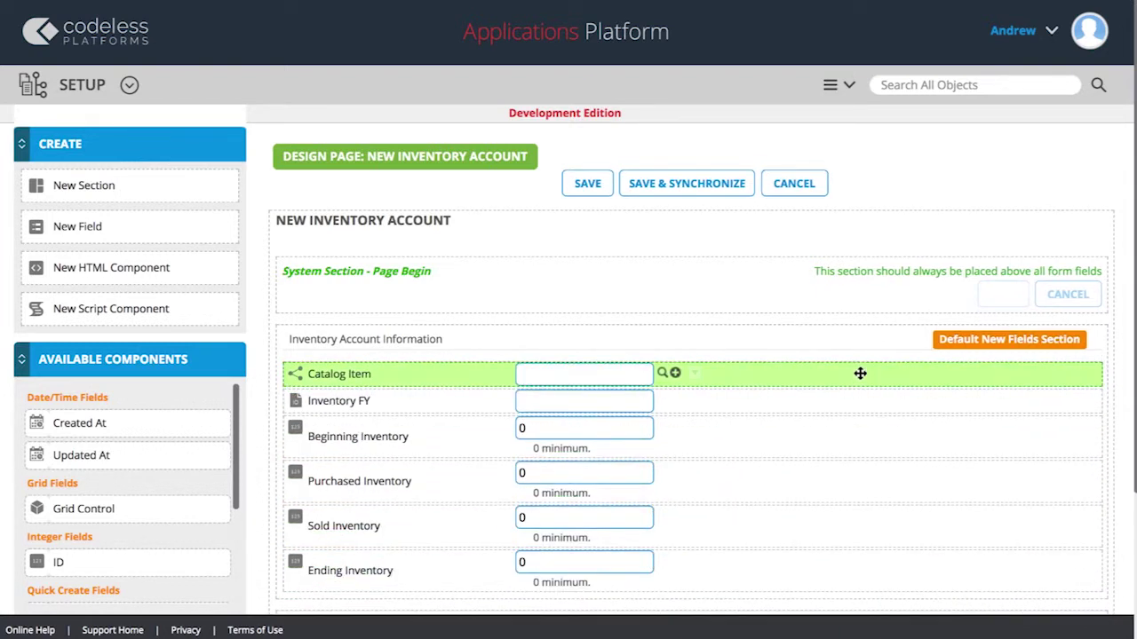
Make the Catalog Item field required in its properties.
left_click(695, 375)
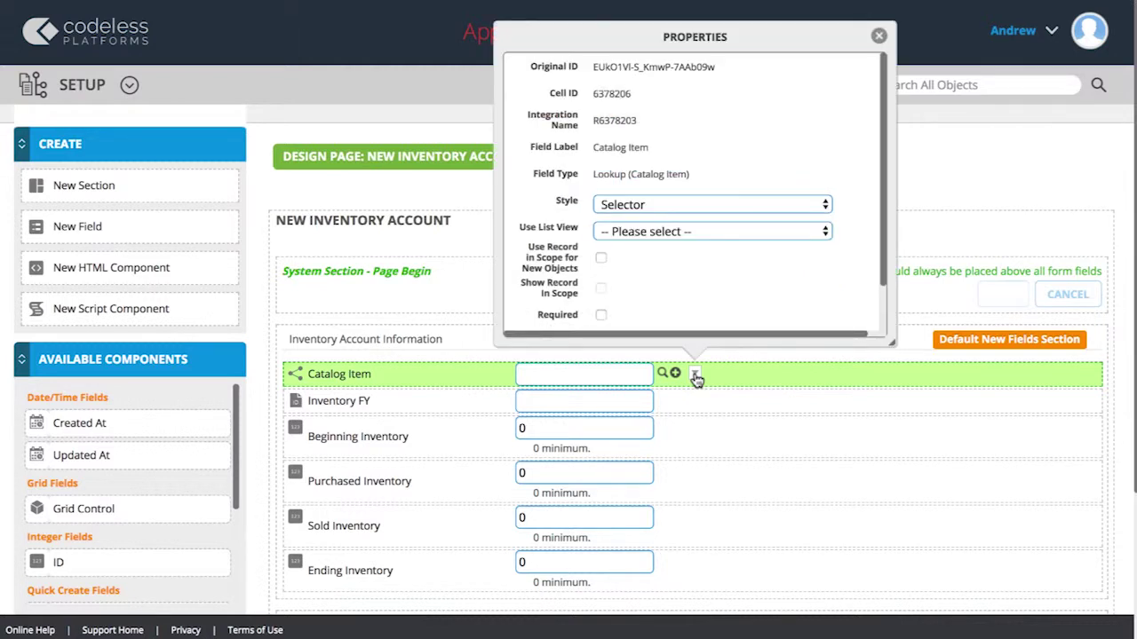
left_click(601, 316)
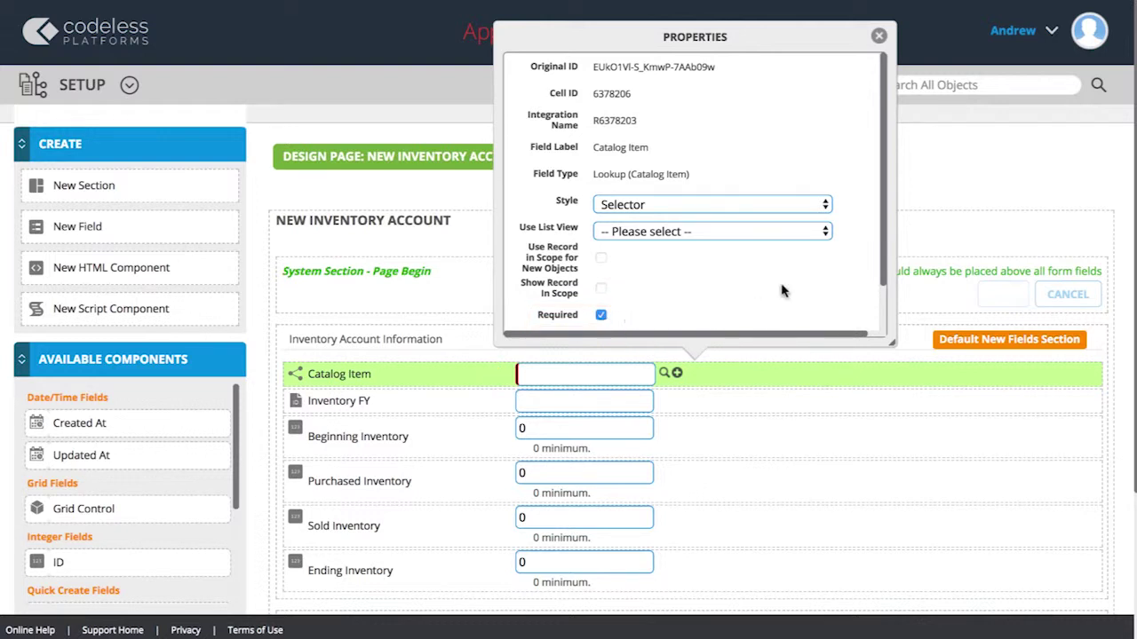
left_click(879, 37)
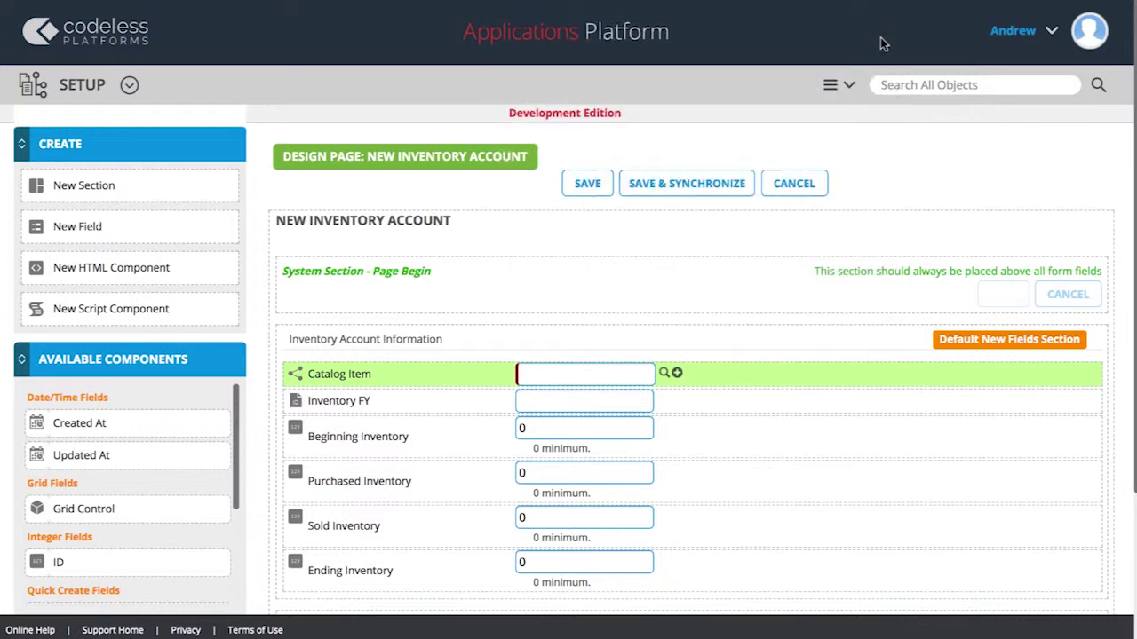
Save the page design, synchronize it with the Edit Inventory Account page, and leave the new inventory account form.
left_click(723, 188)
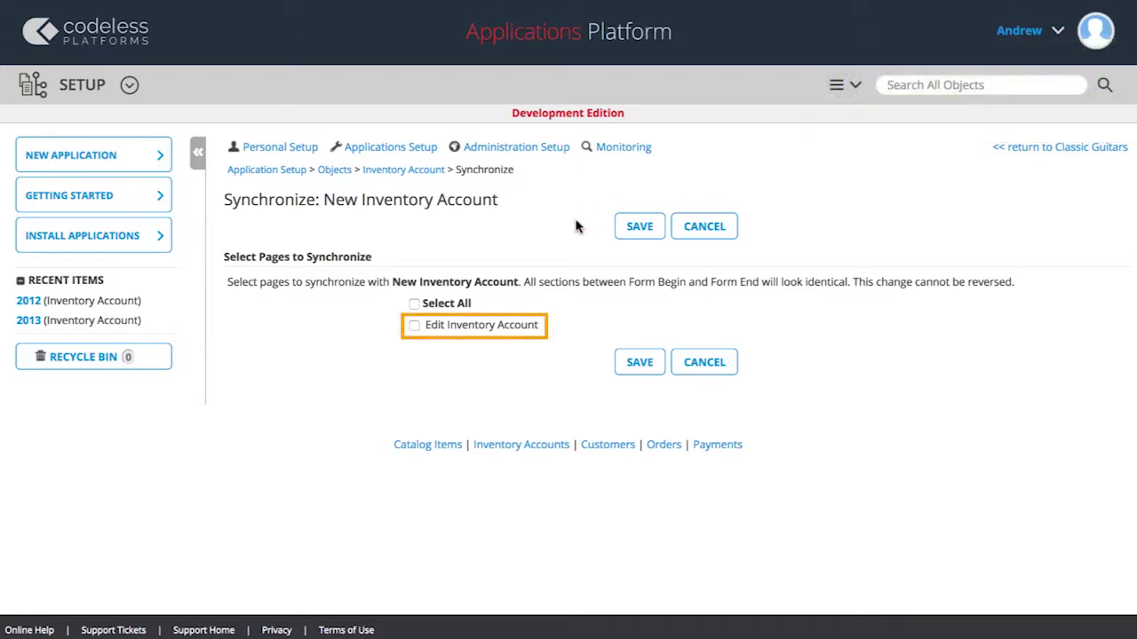
left_click(413, 326)
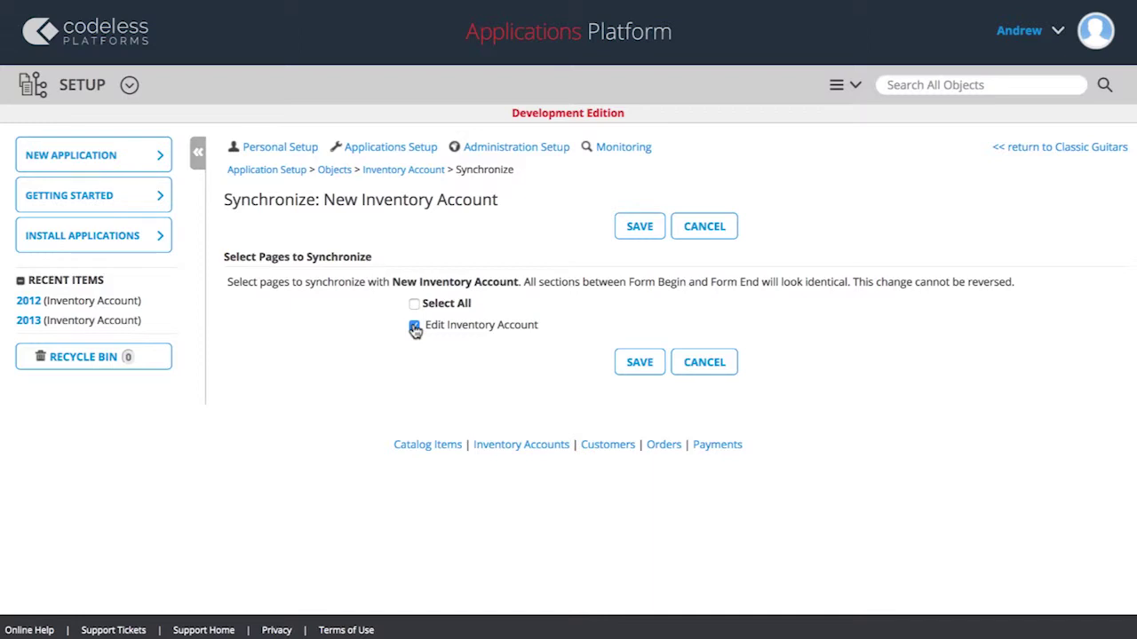
left_click(641, 231)
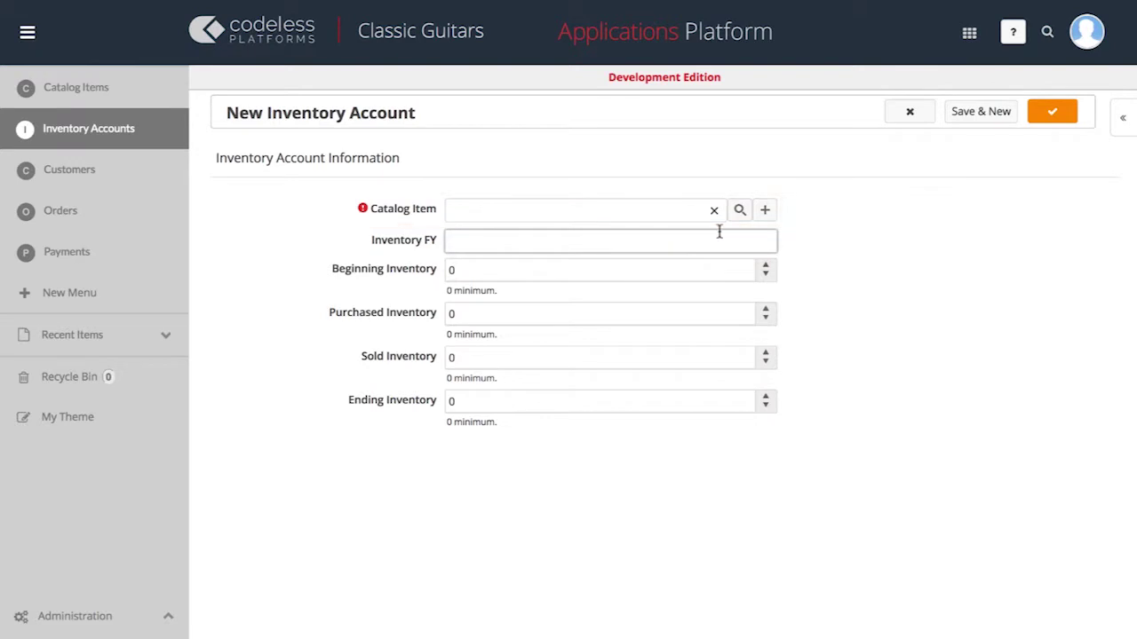
left_click(910, 113)
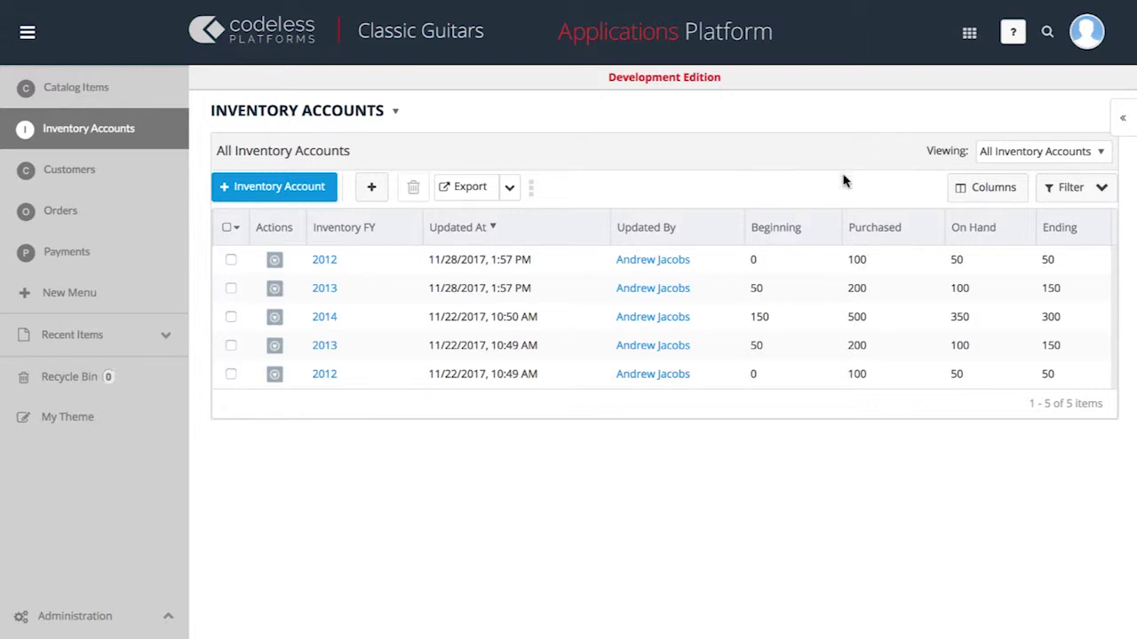
Open the 2012 inventory account for editing to check the Catalog Item field's placement, and save the record.
left_click(327, 260)
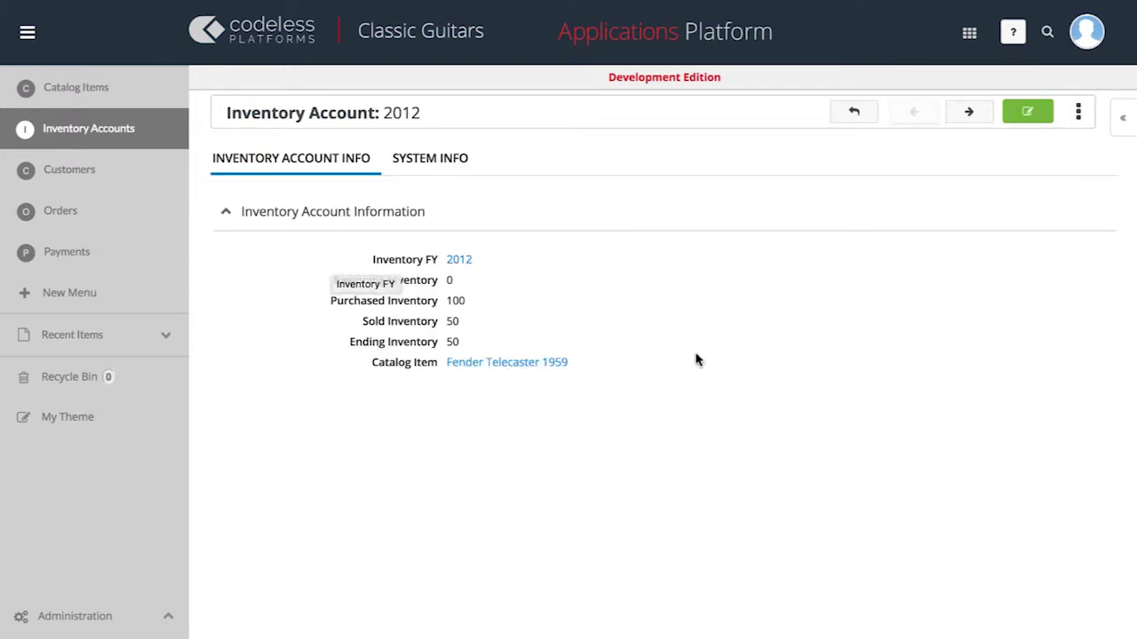
left_click(1031, 112)
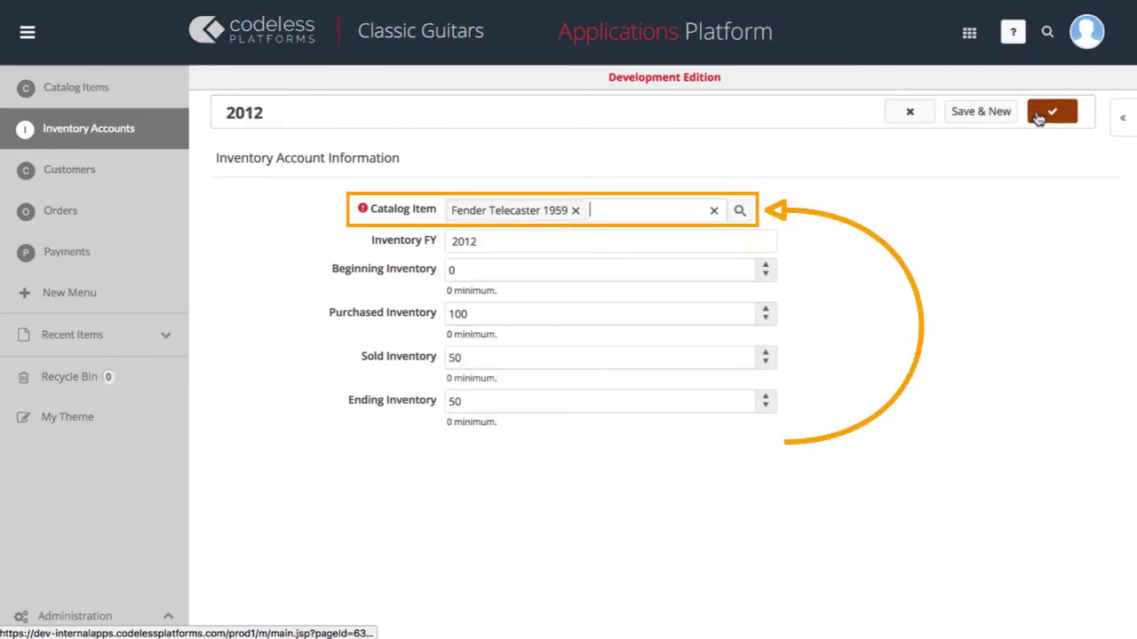
left_click(1050, 112)
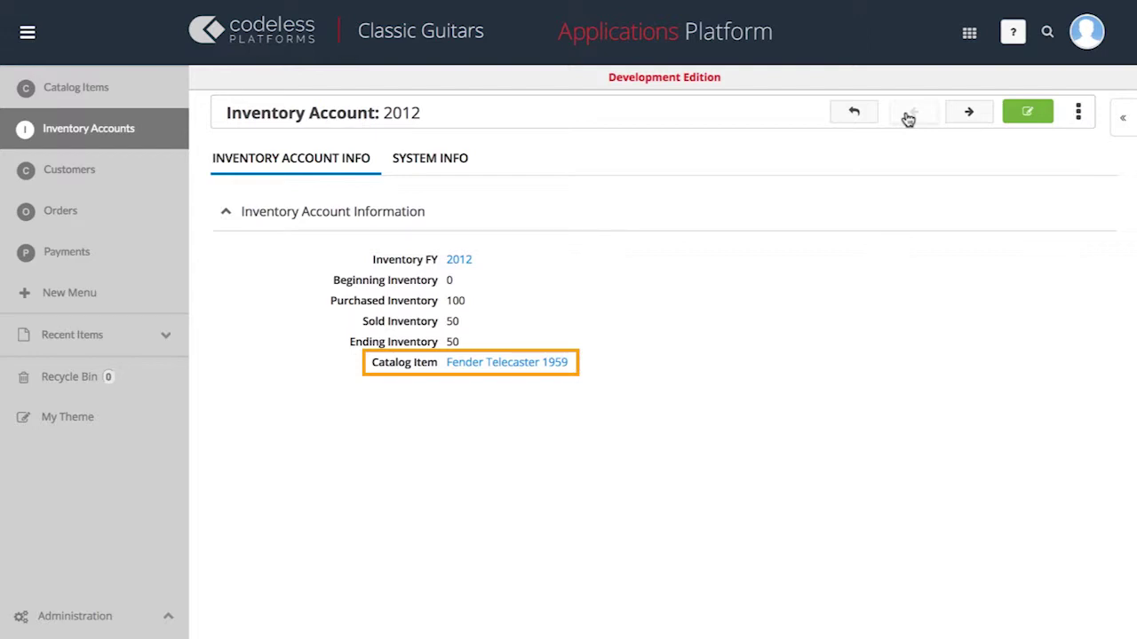
In the View Inventory Account page design, move Catalog Item above Inventory FY and save the page.
left_click(1121, 118)
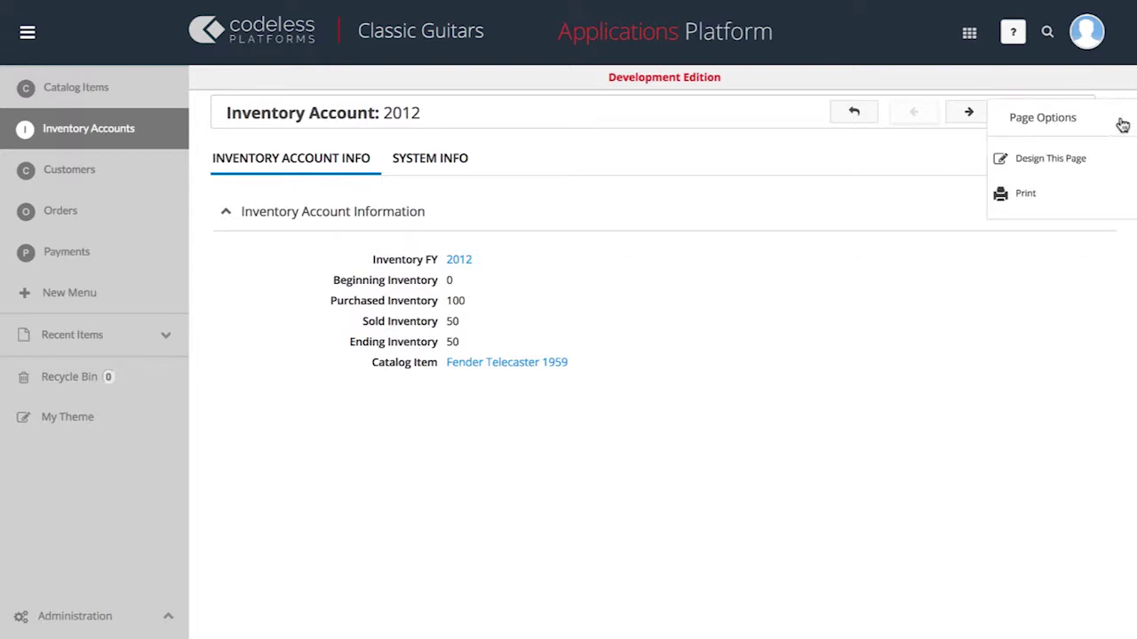
left_click(1057, 160)
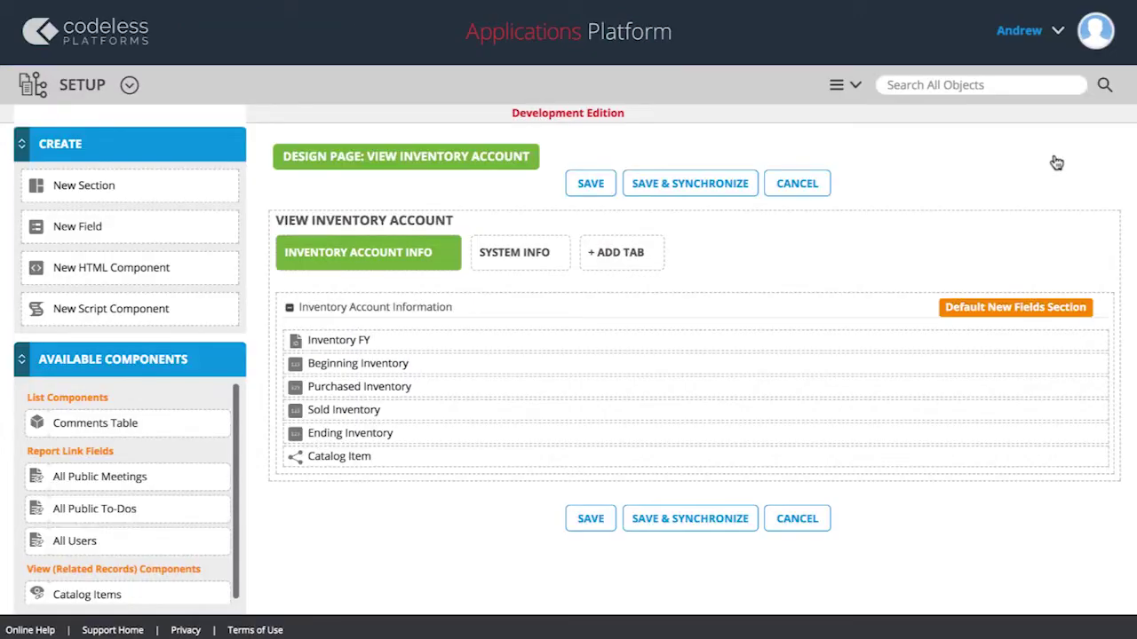
left_click(863, 457)
left_click_drag(863, 457, 855, 337)
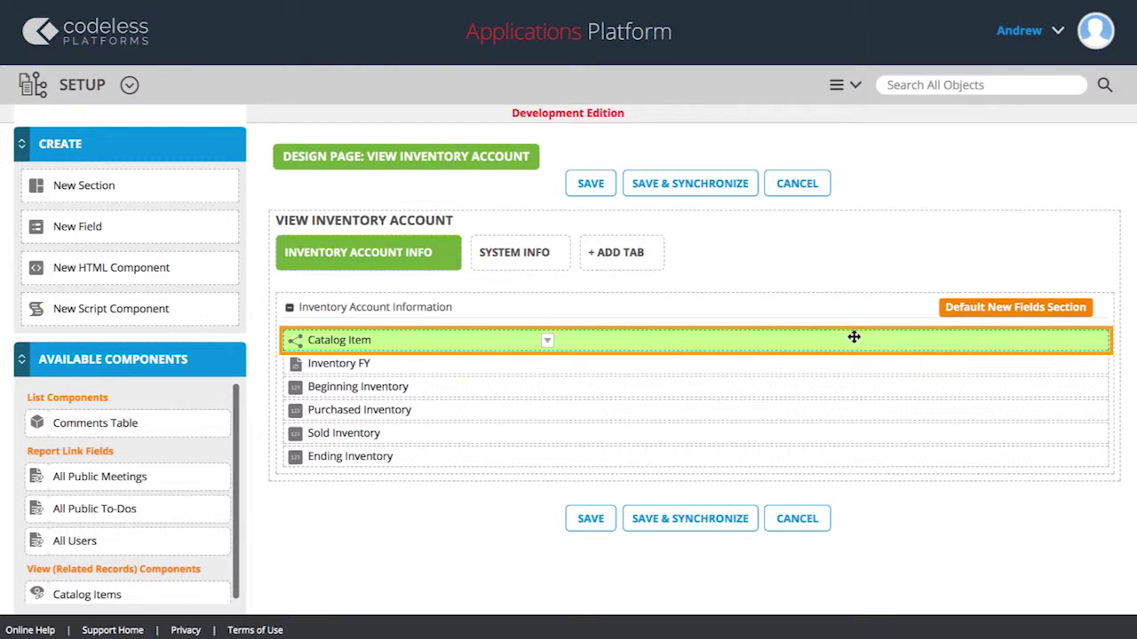
left_click(593, 184)
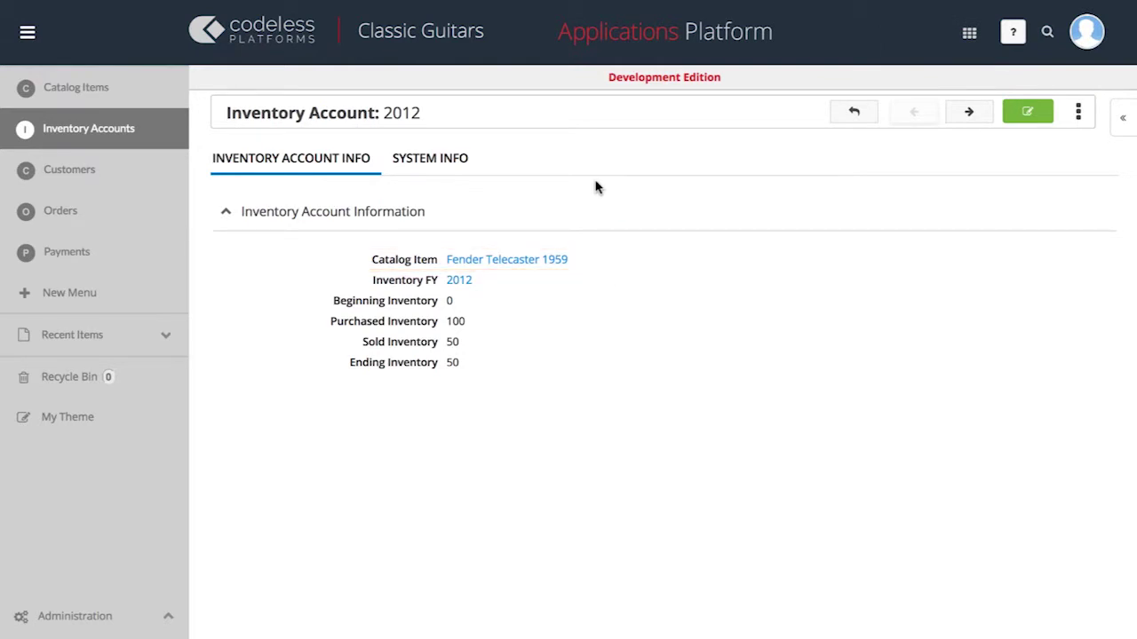
Open the Fender Telecaster 1959 catalog item and bring up its view page in the page designer.
left_click(140, 96)
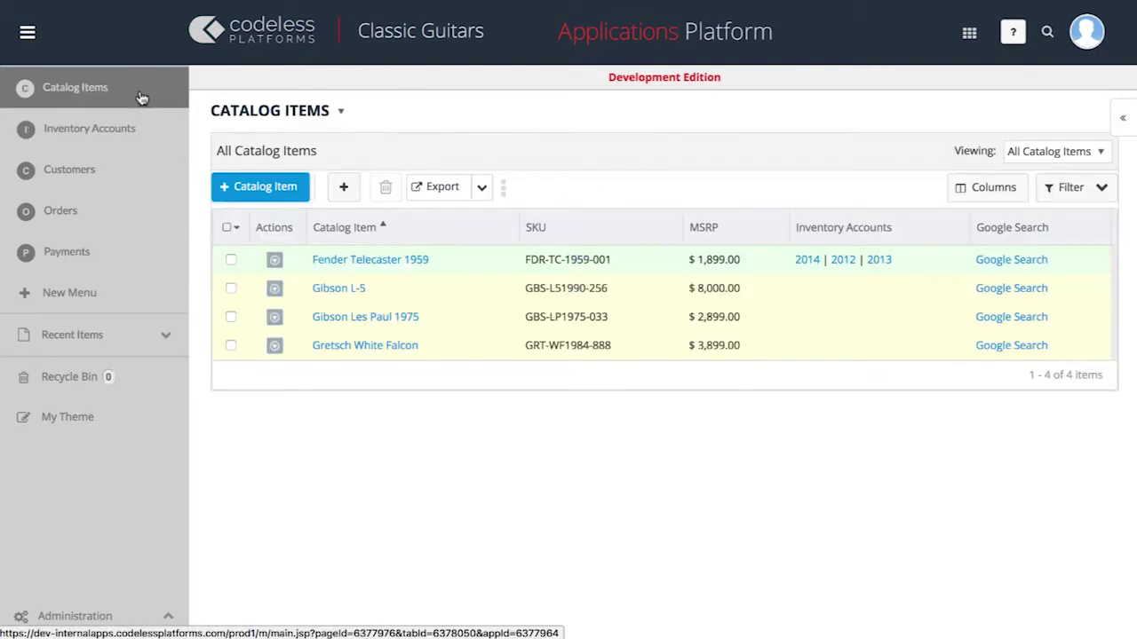
left_click(355, 259)
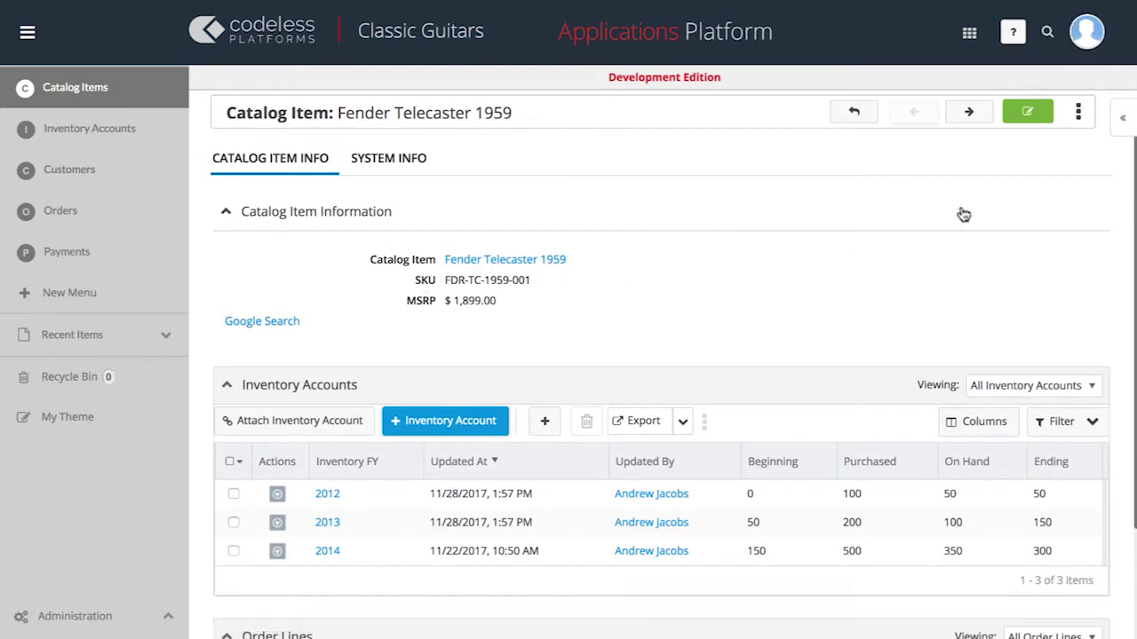
left_click(1078, 112)
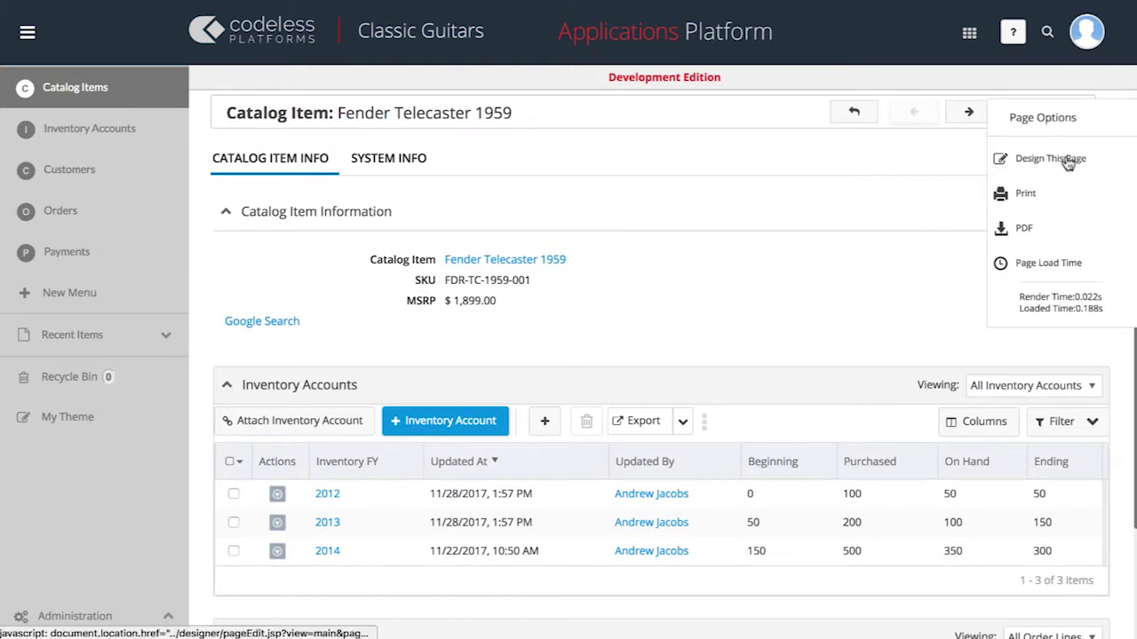
left_click(1075, 158)
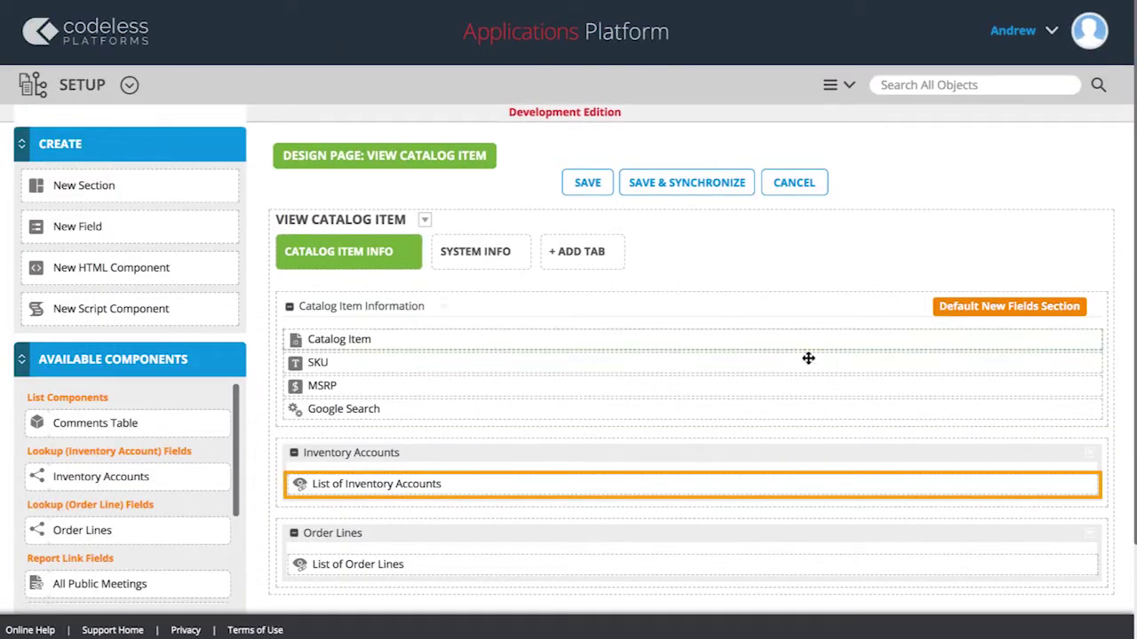
Remove the List of Inventory Accounts component and delete the emptied Inventory Accounts section.
left_click(696, 484)
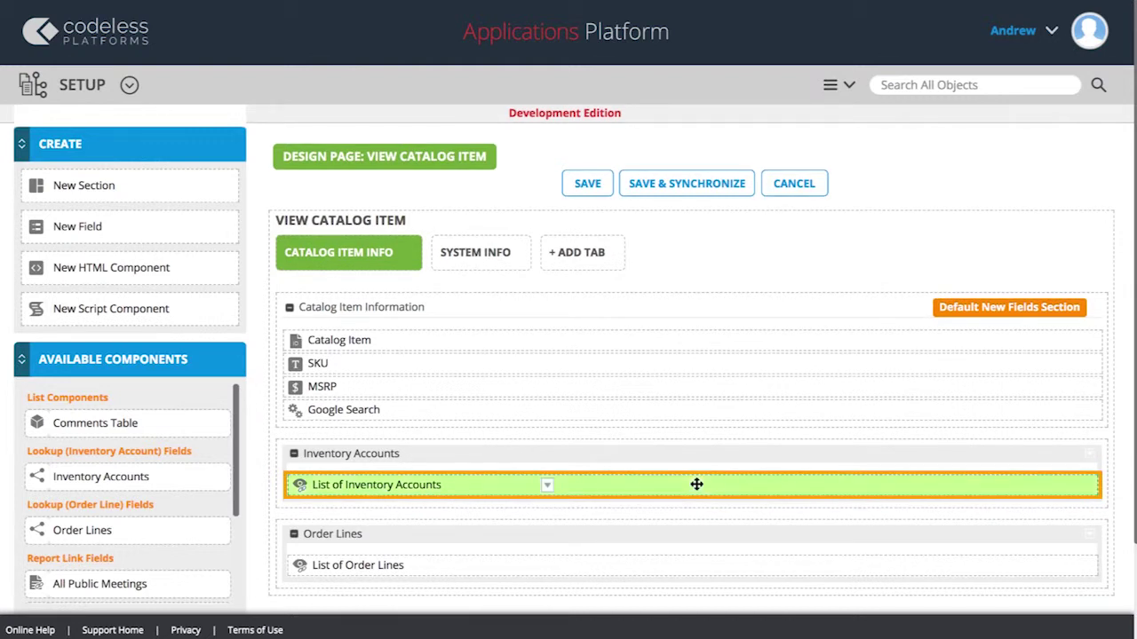
right_click(696, 484)
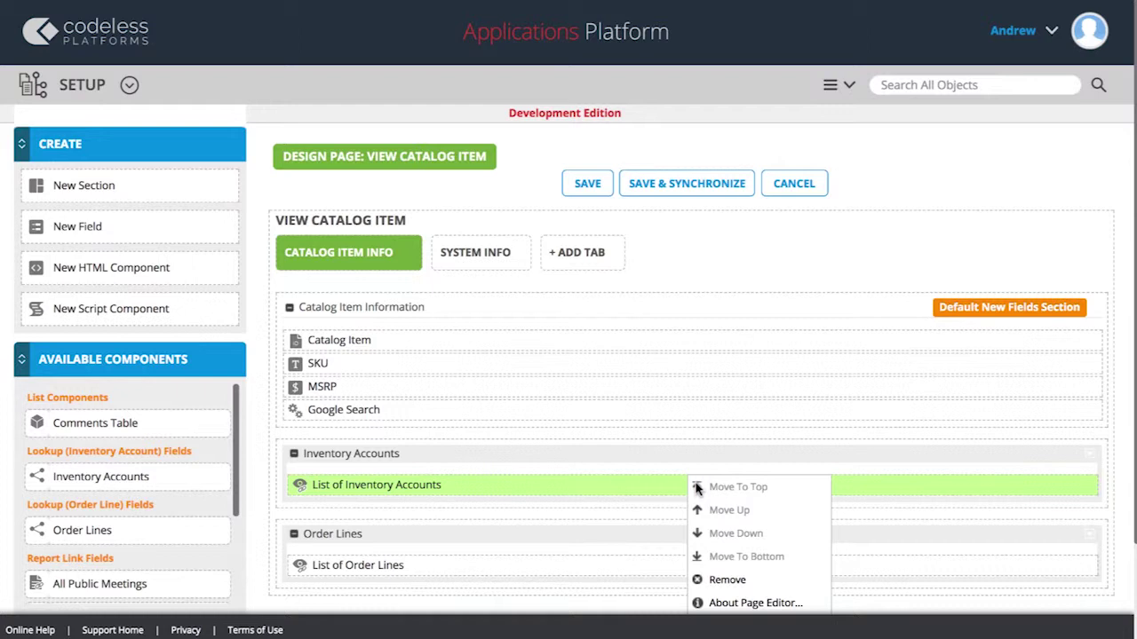
left_click(726, 580)
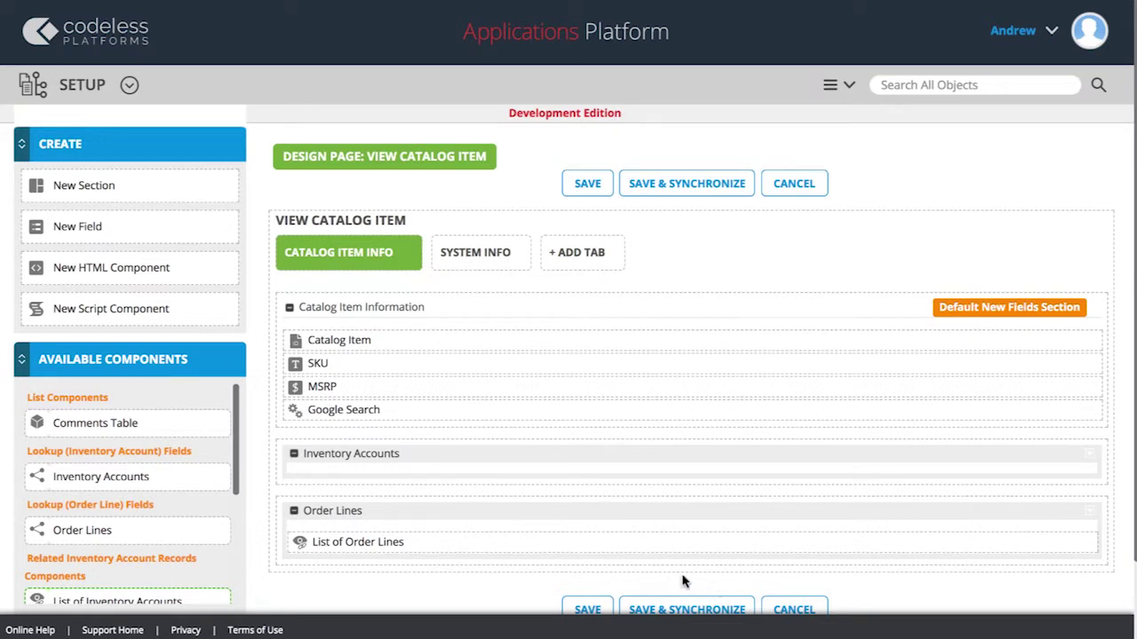
left_click(616, 455)
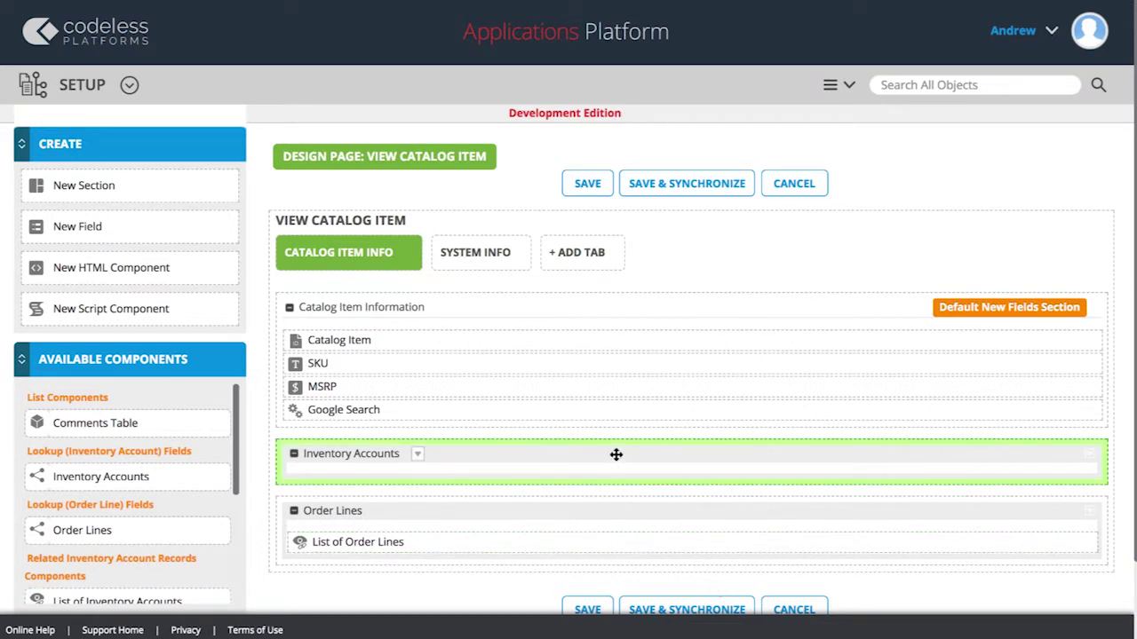
right_click(615, 454)
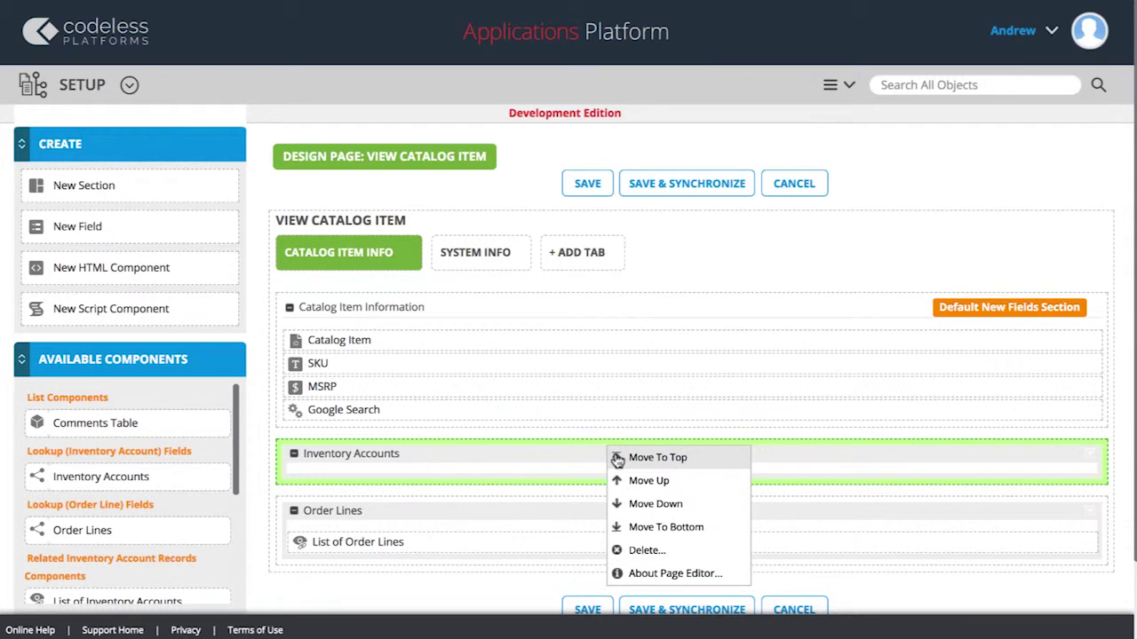
left_click(645, 551)
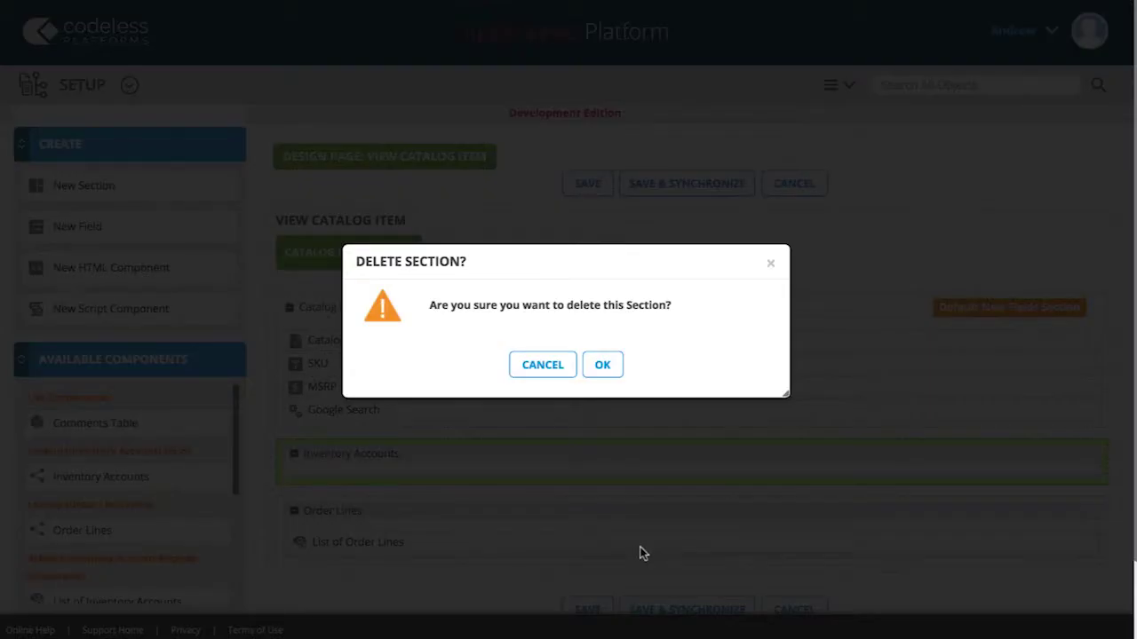
left_click(603, 366)
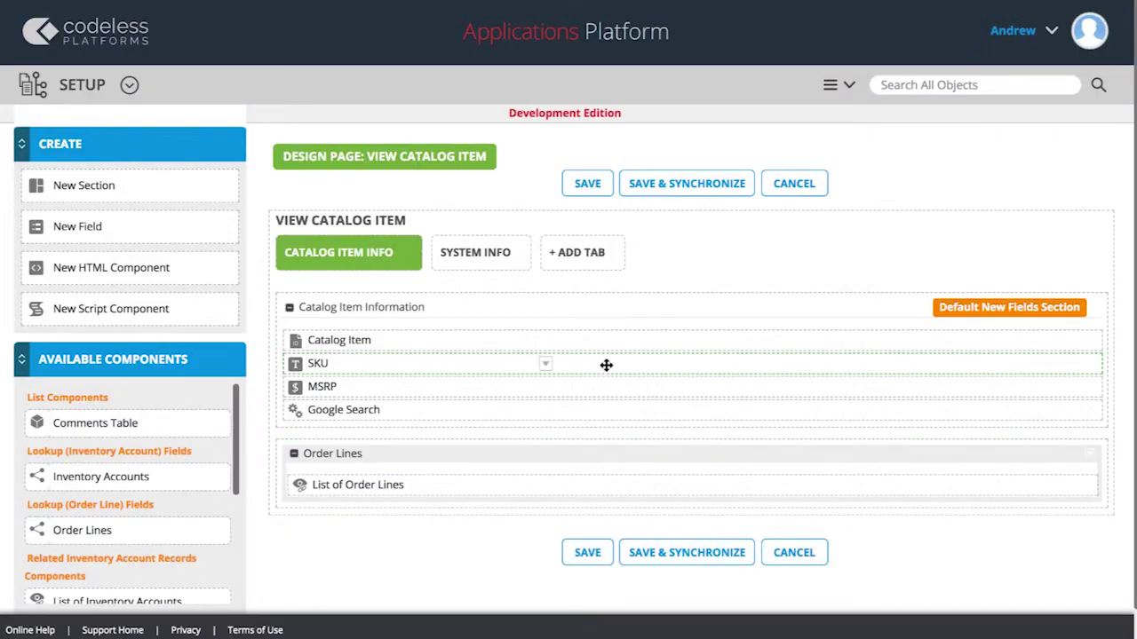
Remove the List of Order Lines component and delete the emptied Order Lines section.
right_click(626, 491)
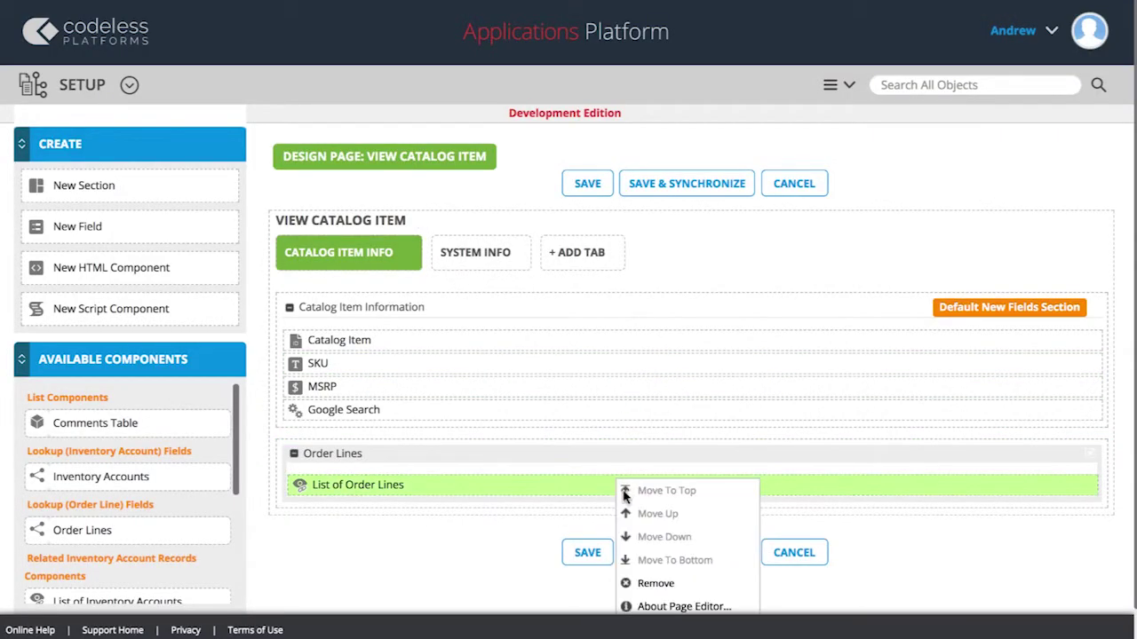
left_click(647, 583)
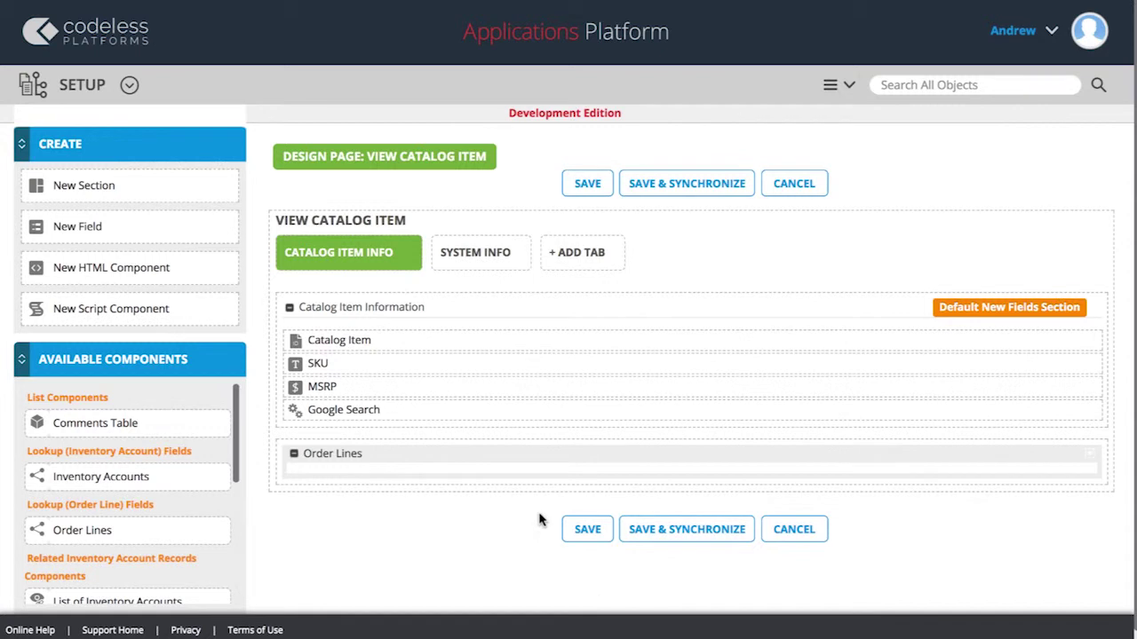
right_click(540, 456)
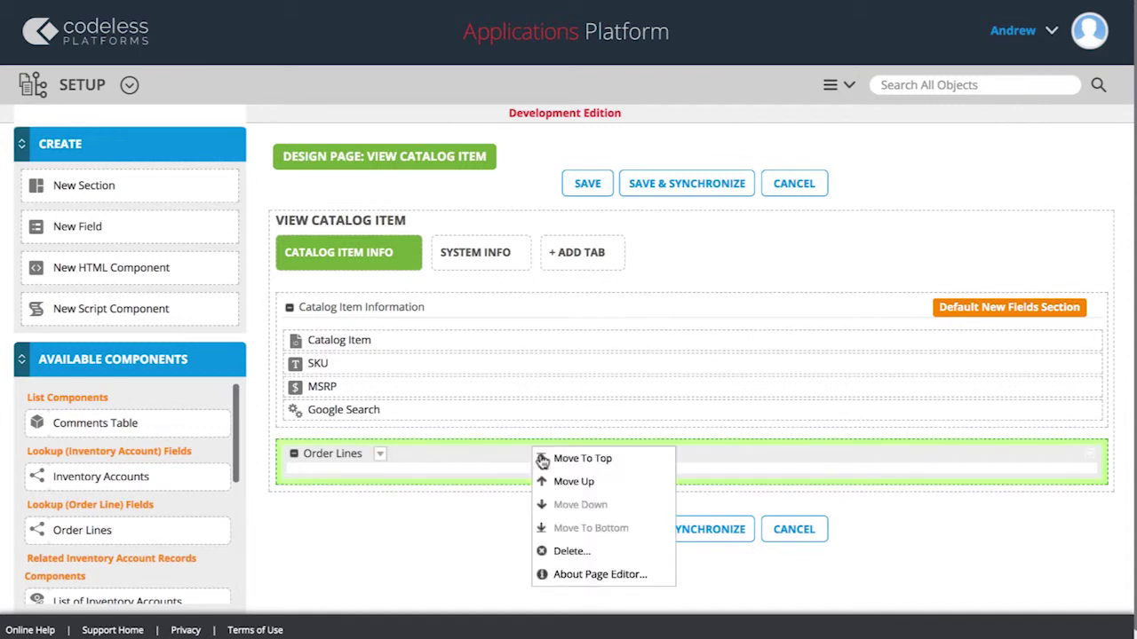
left_click(563, 551)
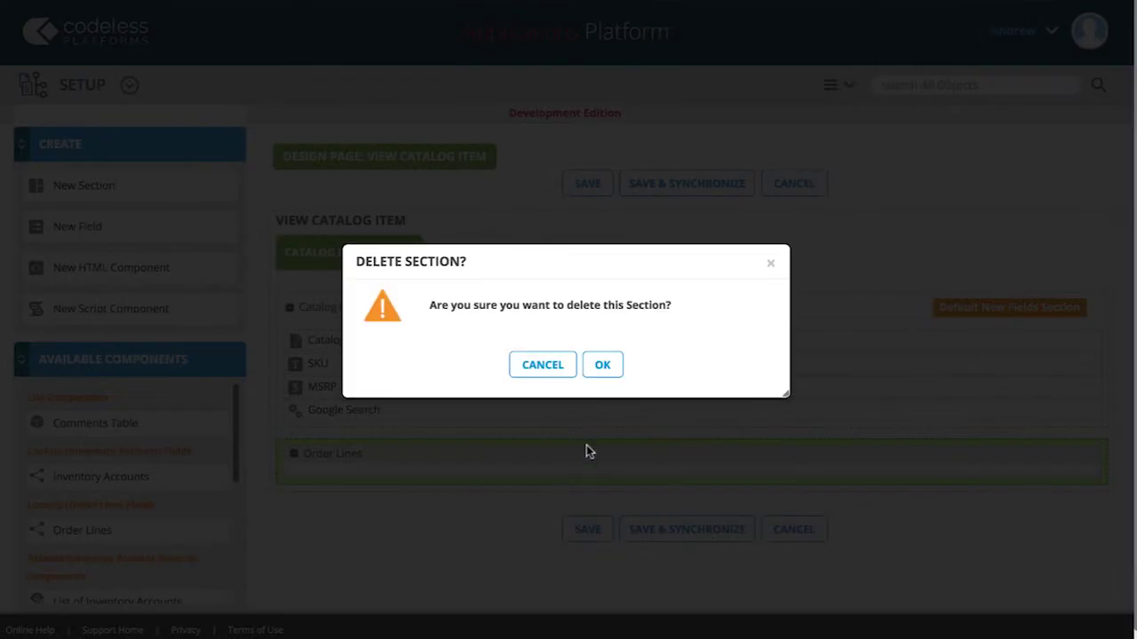
left_click(601, 368)
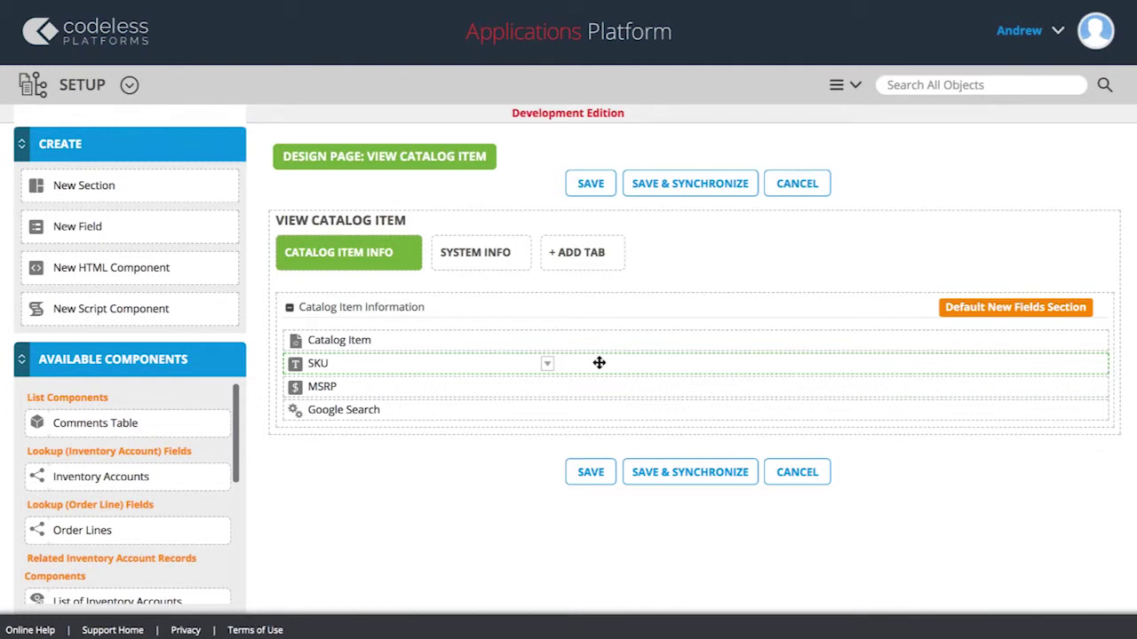
Add a page tab named Inventory Accounts to the View Catalog Item layout and place it before System Info.
left_click(586, 256)
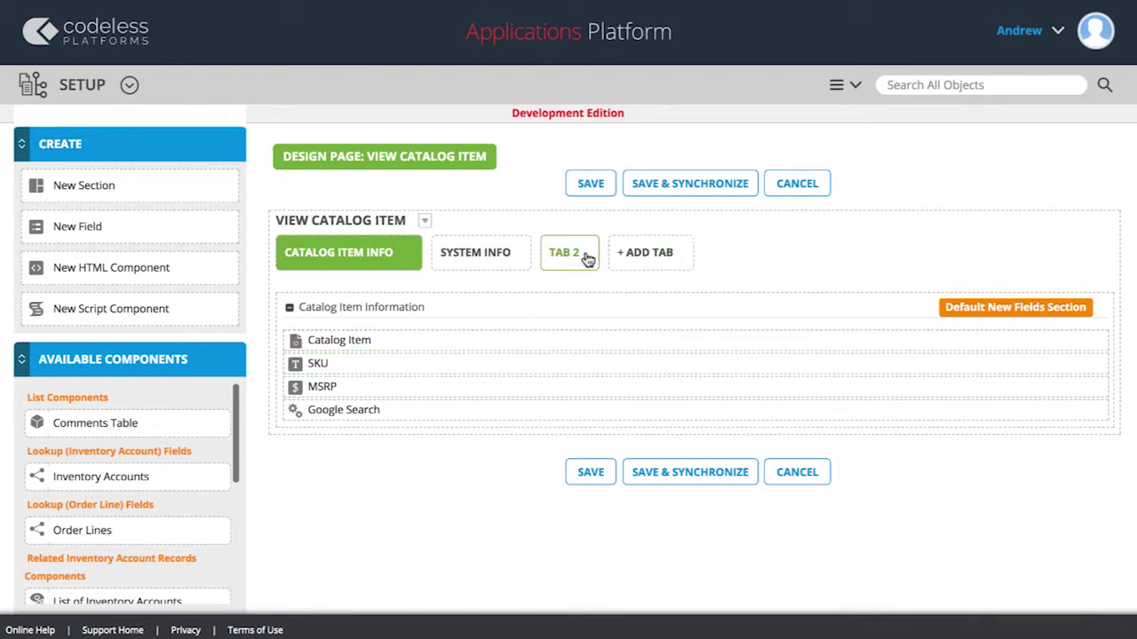
left_click(586, 256)
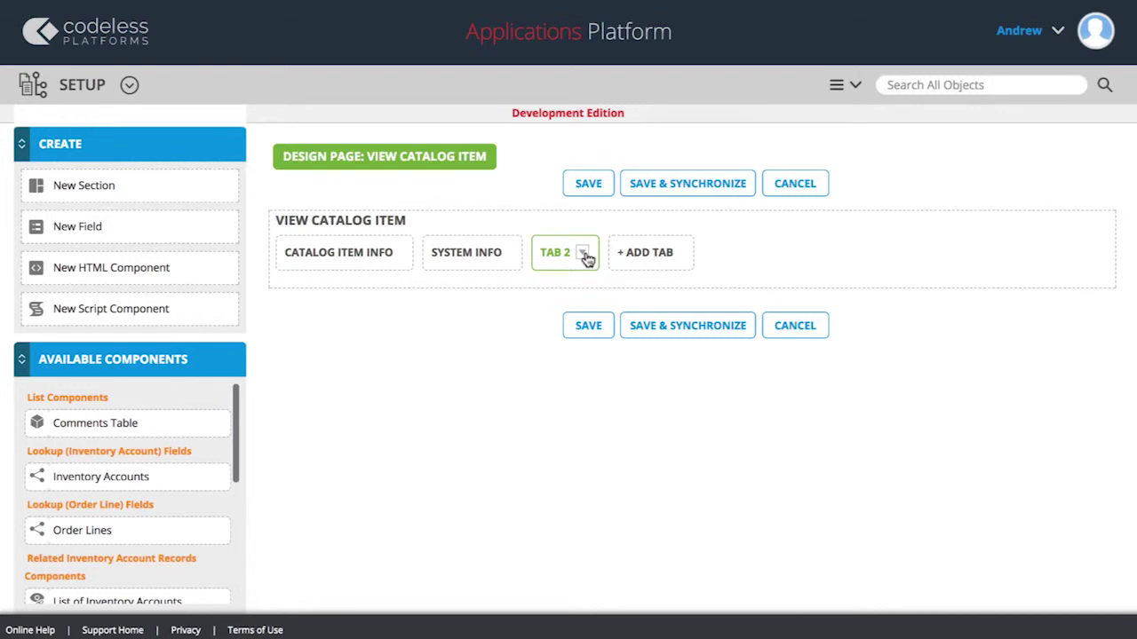
left_click(586, 256)
left_click_drag(586, 322, 549, 322)
type("Inventory Accounts")
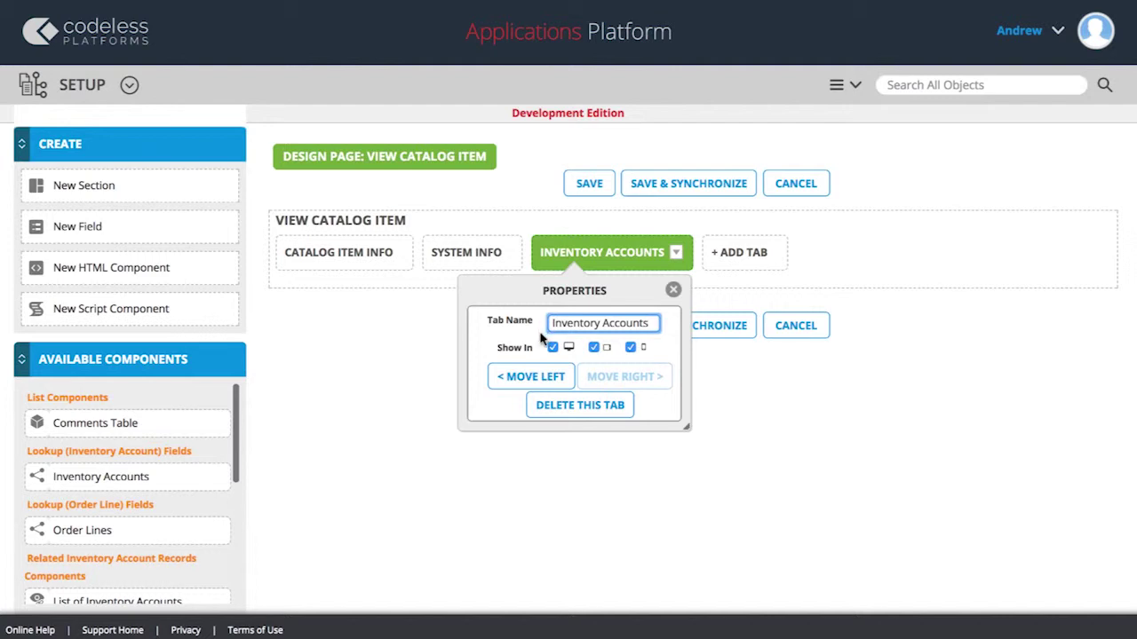
left_click(533, 380)
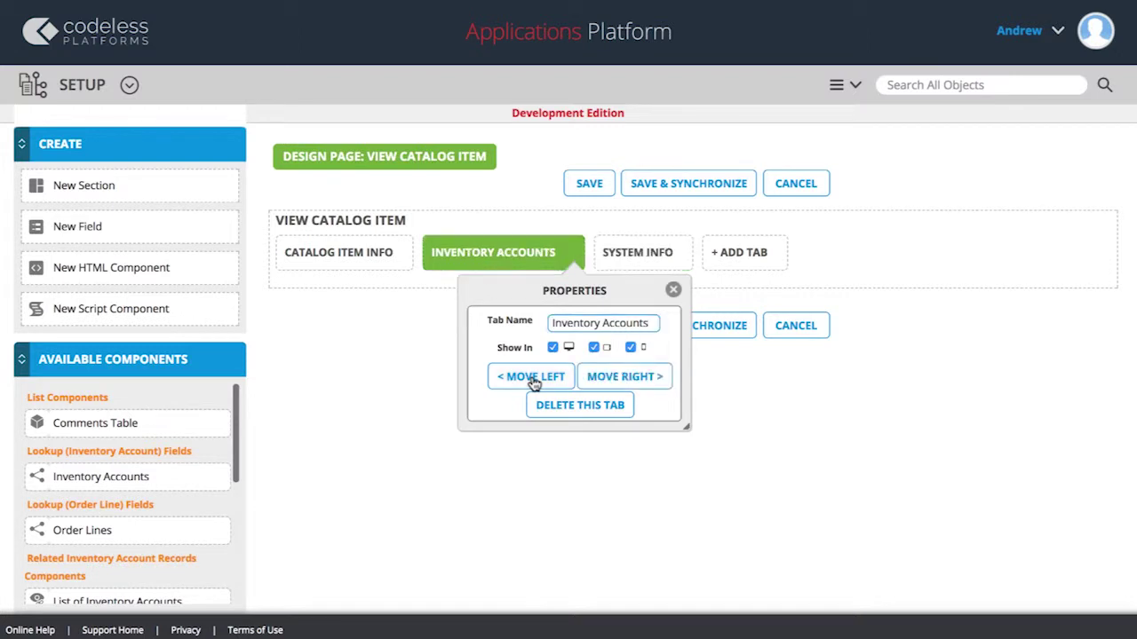
Add another page tab named Order Lines and place it directly before System Info.
left_click(754, 254)
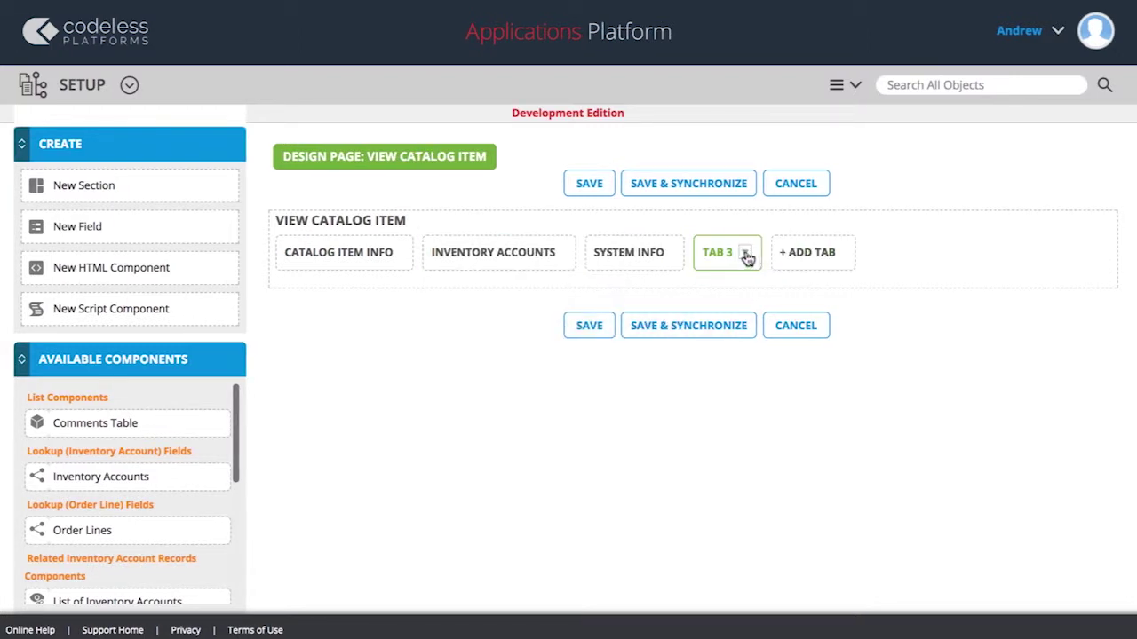
left_click(746, 256)
triple_click(750, 322)
type("Order Lines")
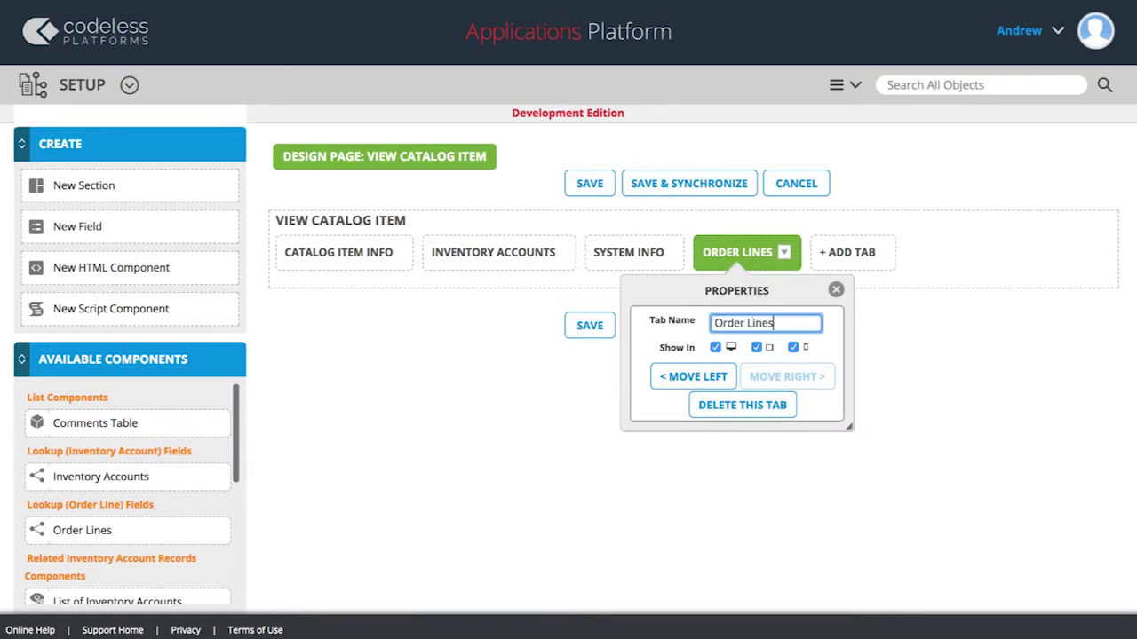
left_click(713, 378)
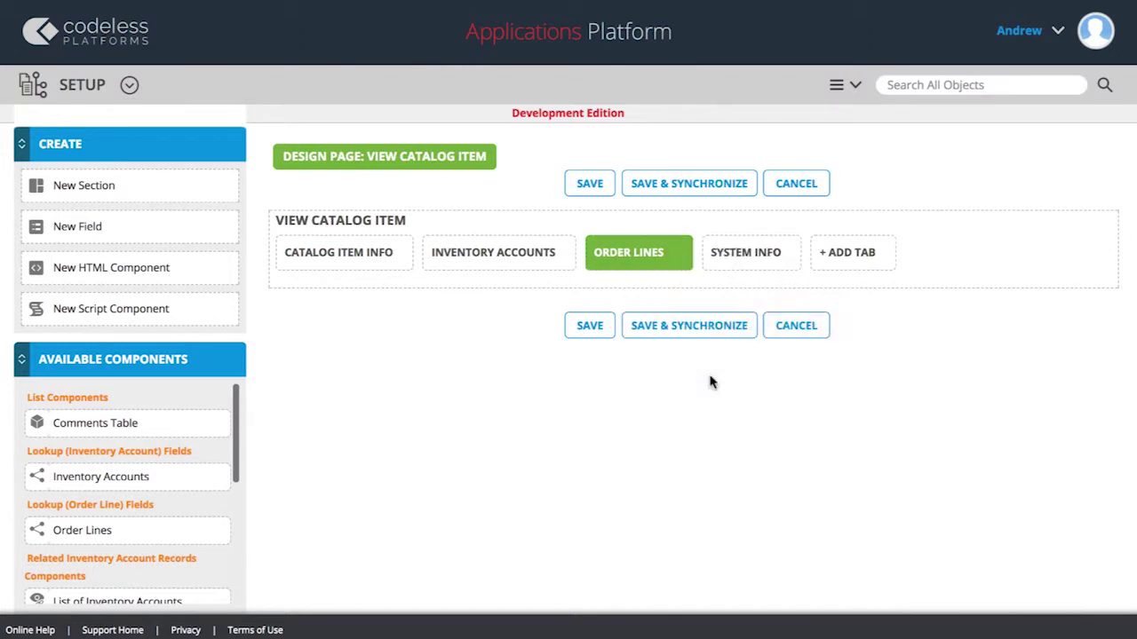
Add a new section to the Inventory Accounts page tab and title it Inventory Accounts.
left_click(506, 255)
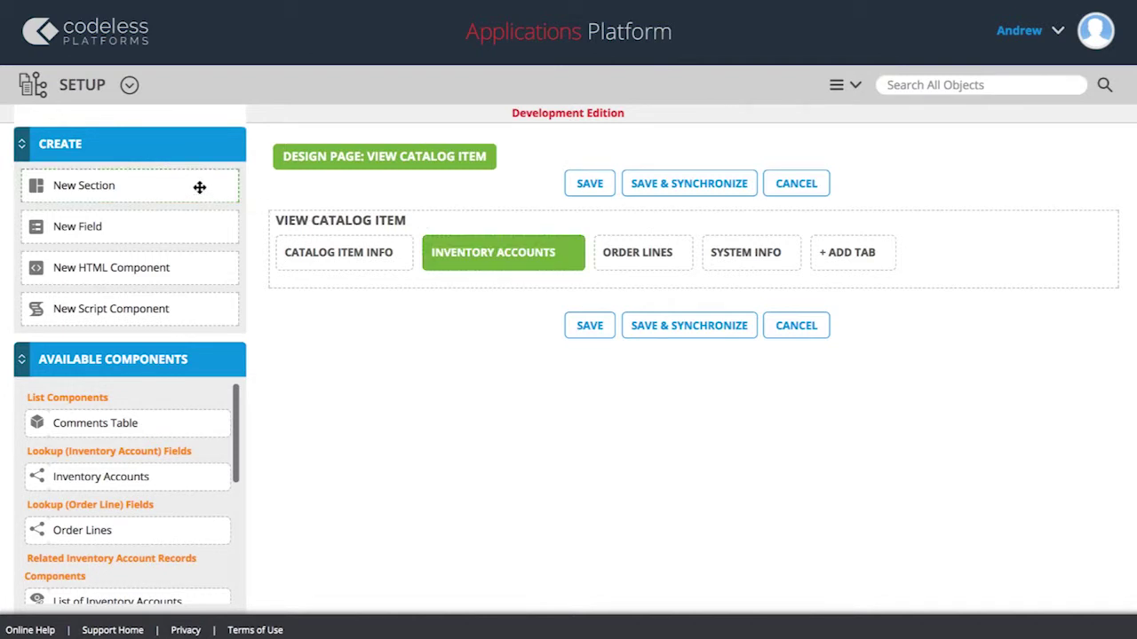
left_click_drag(198, 187, 461, 304)
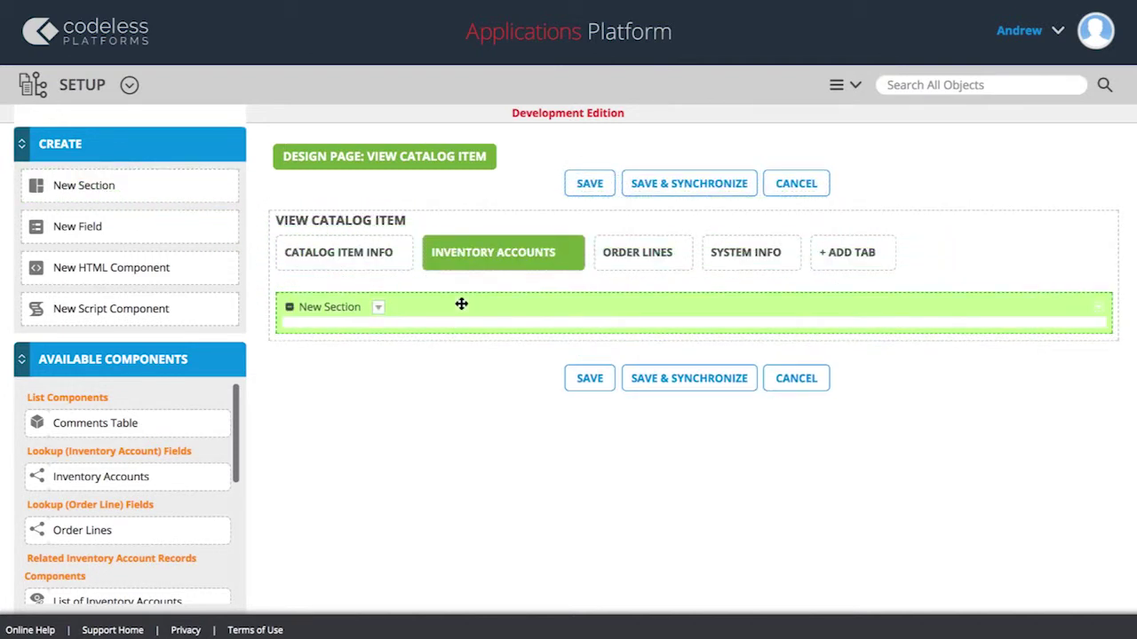
left_click(378, 309)
left_click_drag(432, 432, 348, 435)
type("Invent")
type("ory Accounts")
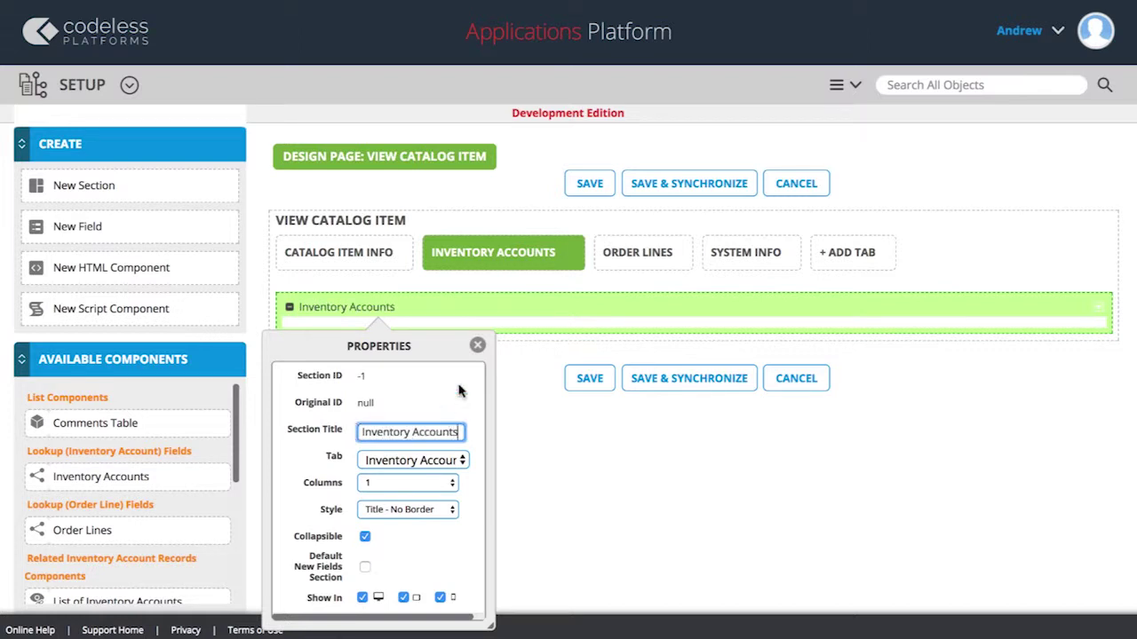
left_click(478, 345)
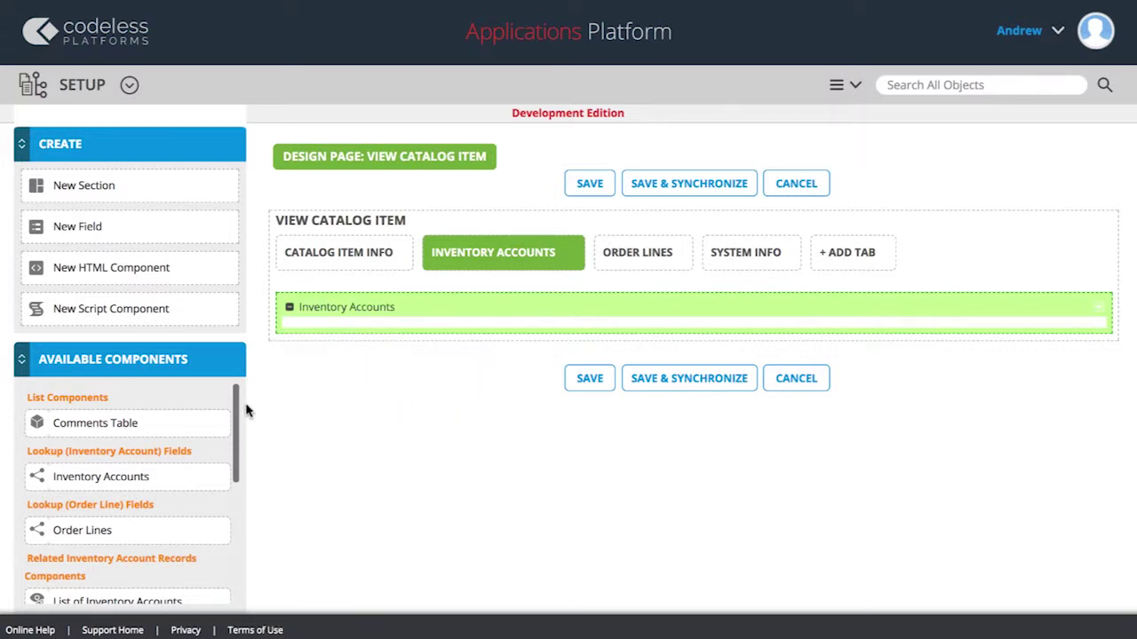
Place the Inventory Accounts related records component in the Inventory Accounts section, using the Inventory Accounts By Catalog Item list view.
left_click_drag(237, 400, 229, 537)
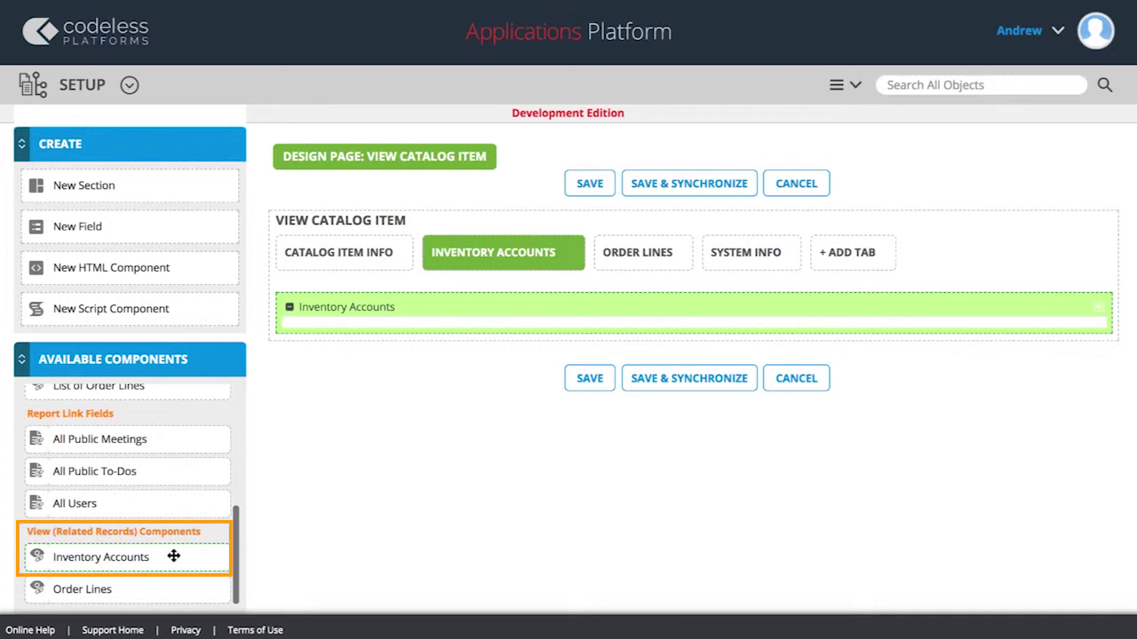
left_click_drag(173, 557, 448, 339)
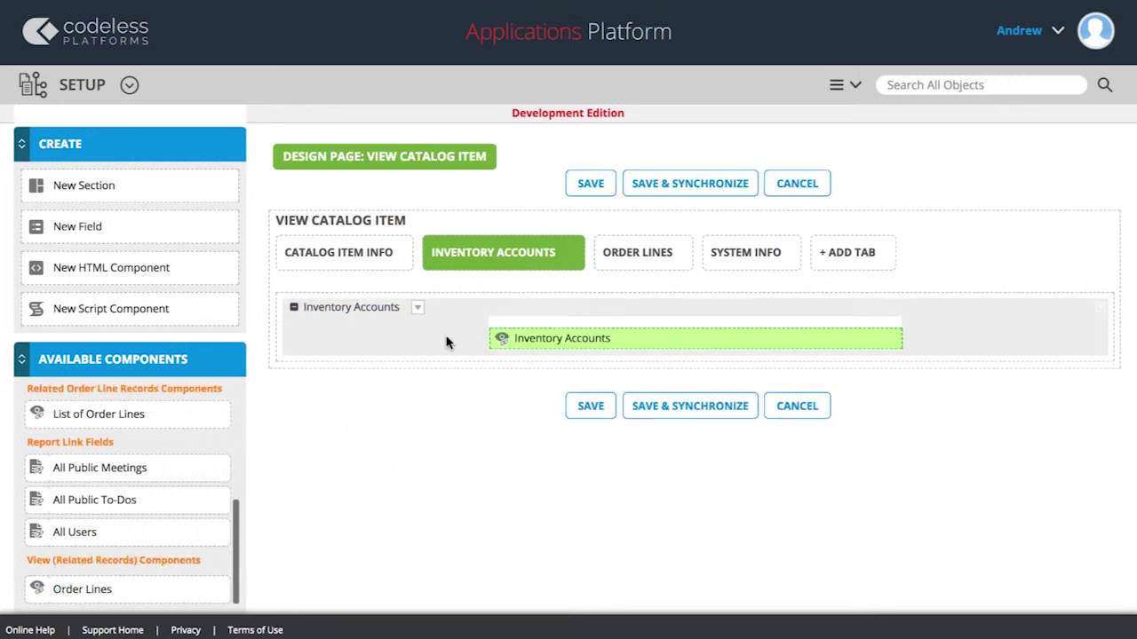
left_click(630, 342)
left_click(723, 492)
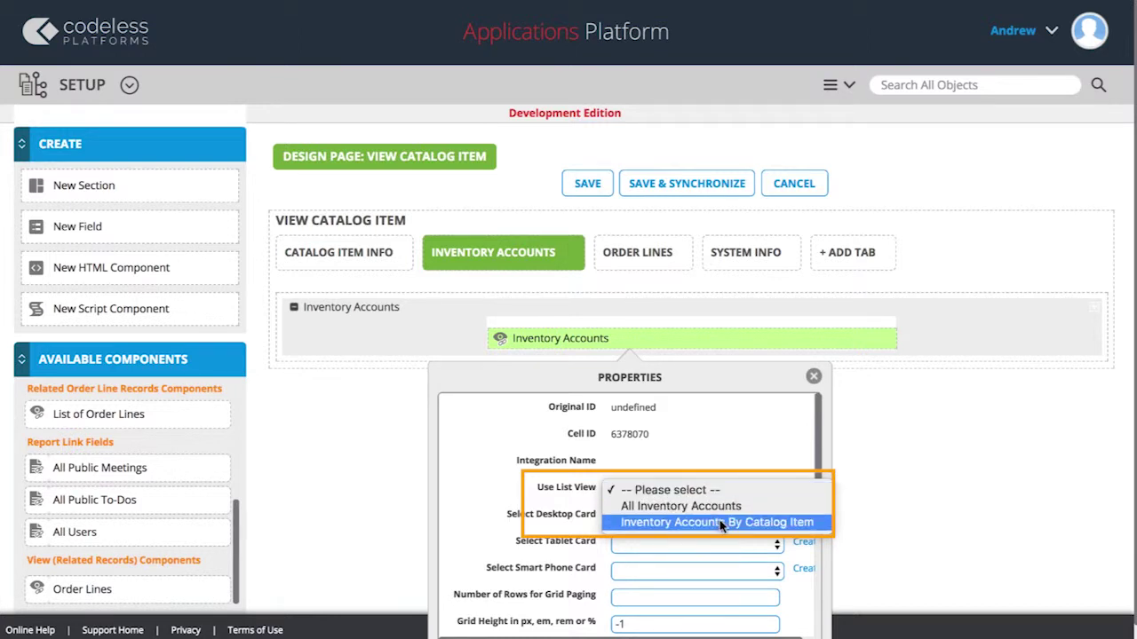
left_click(722, 523)
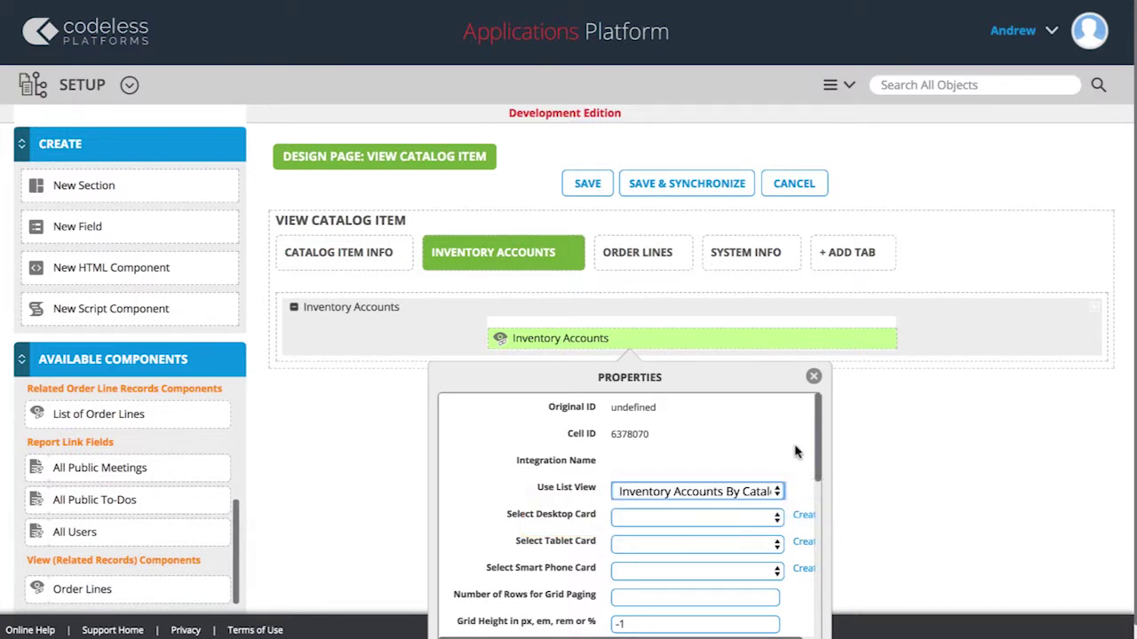
left_click(814, 379)
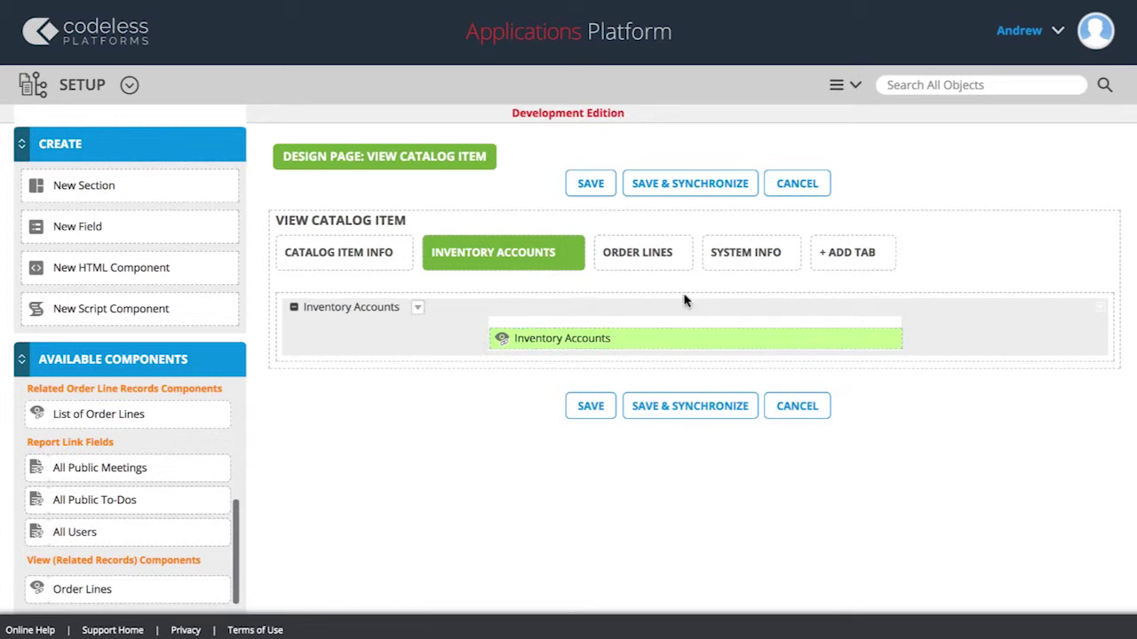
Add a new section to the Order Lines page tab and title it Order Lines.
left_click(647, 255)
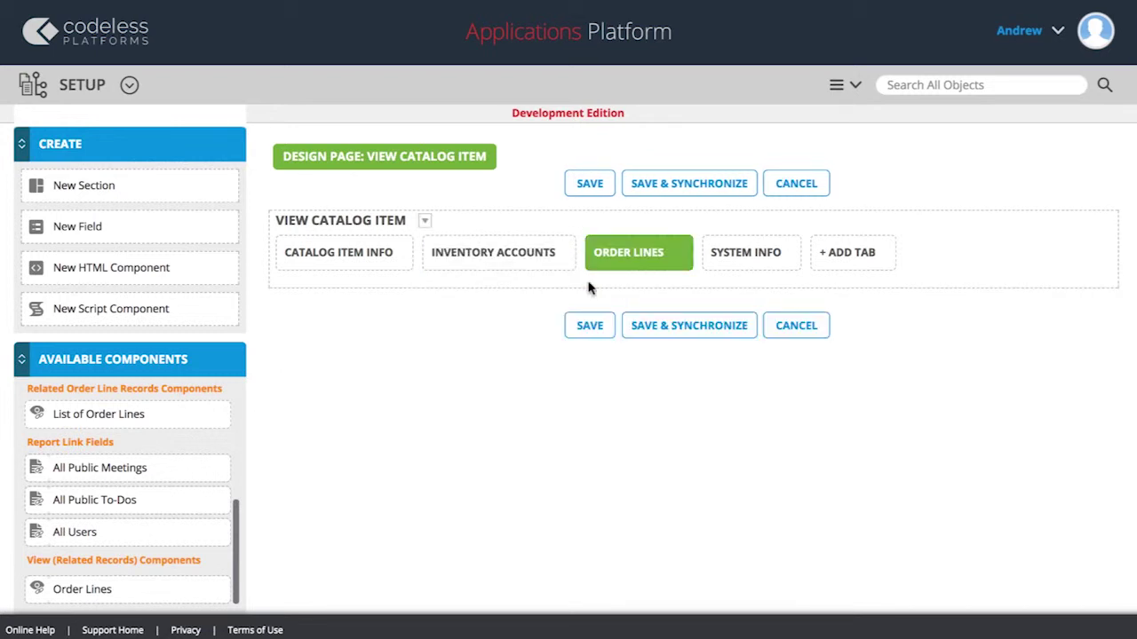
left_click_drag(182, 184, 449, 302)
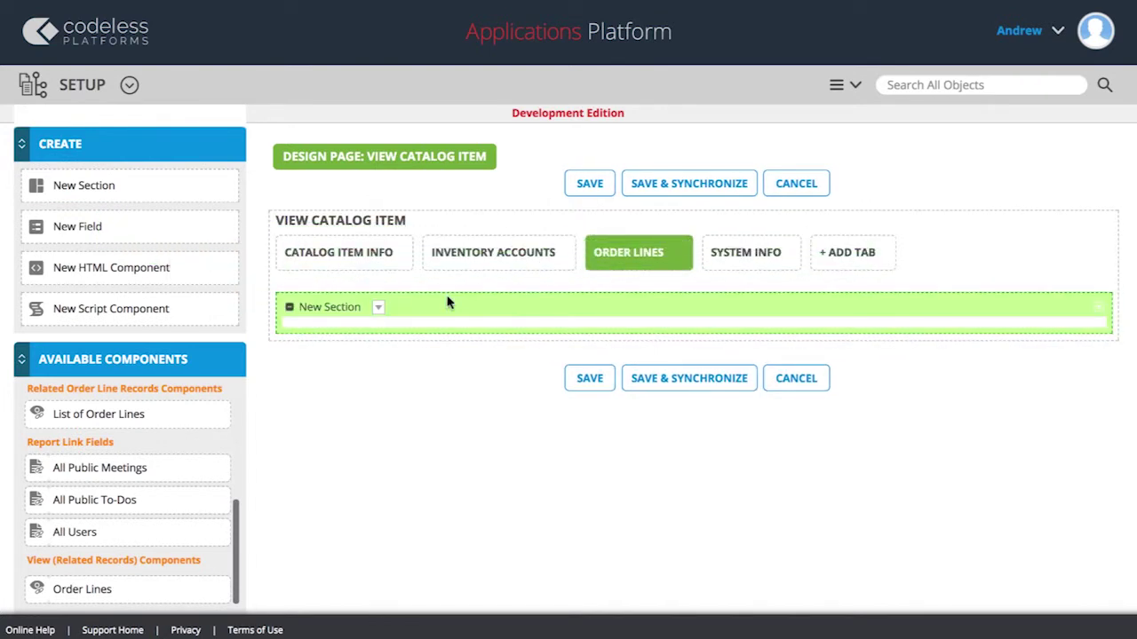
left_click(379, 308)
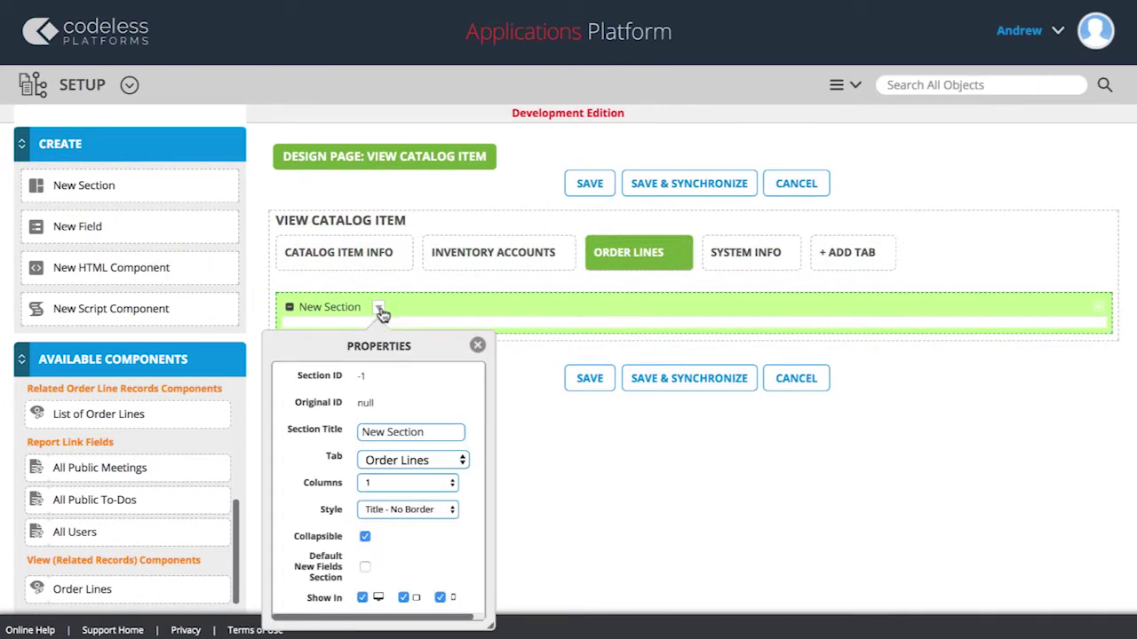
left_click_drag(439, 431, 364, 432)
type("Order Lines")
left_click(478, 345)
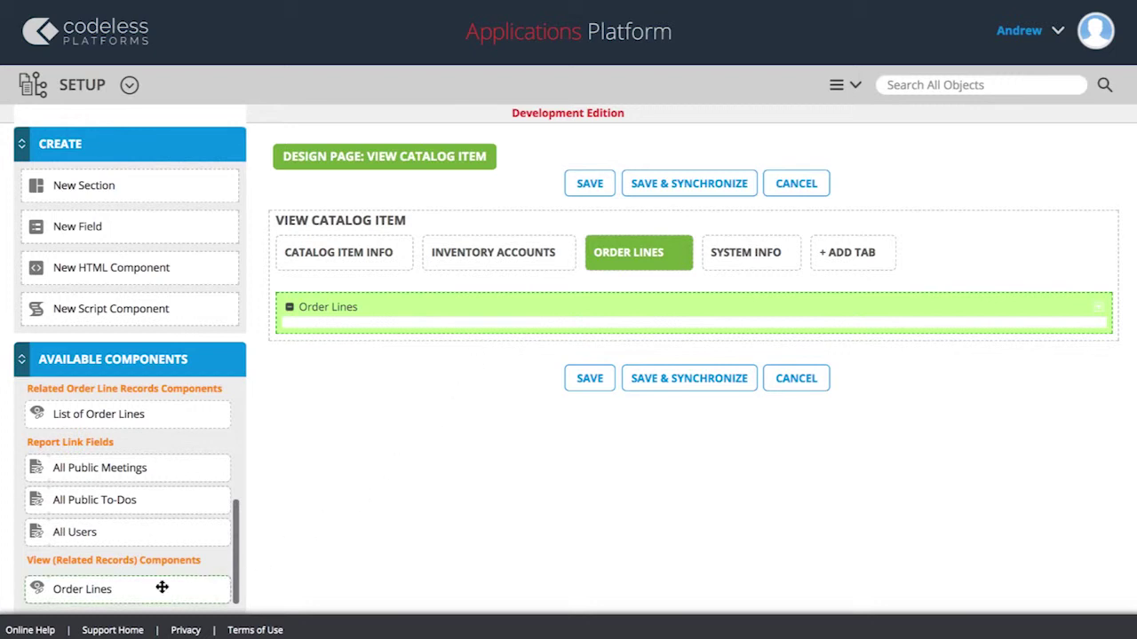
Place the Order Lines related records component in the Order Lines section with the All Order Lines list view, and save the page.
left_click_drag(161, 587, 469, 342)
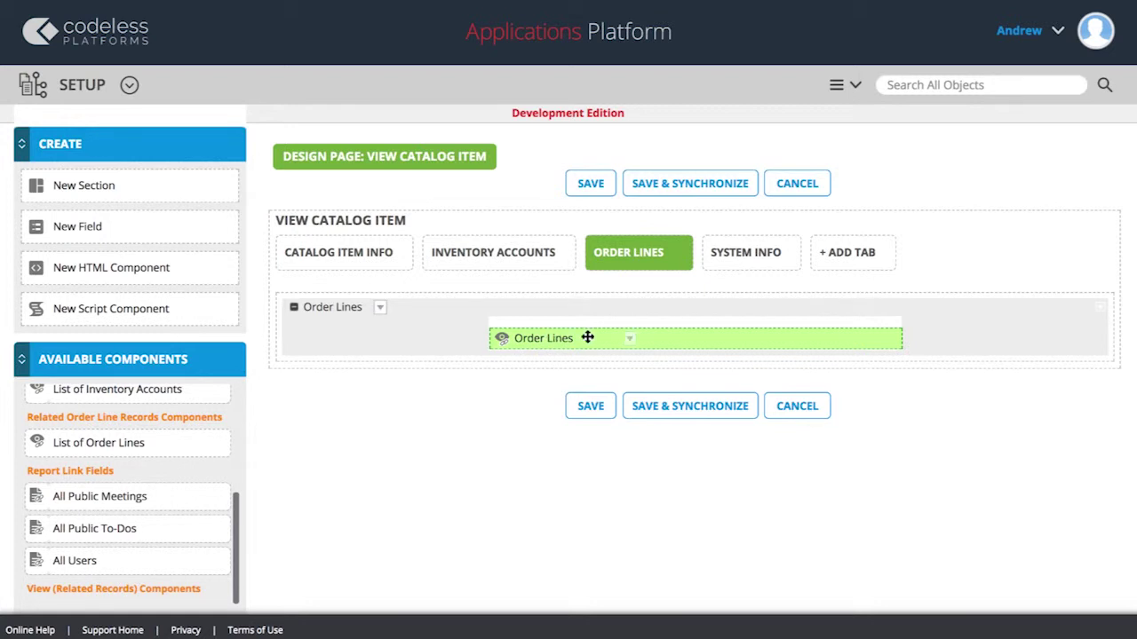
left_click(629, 341)
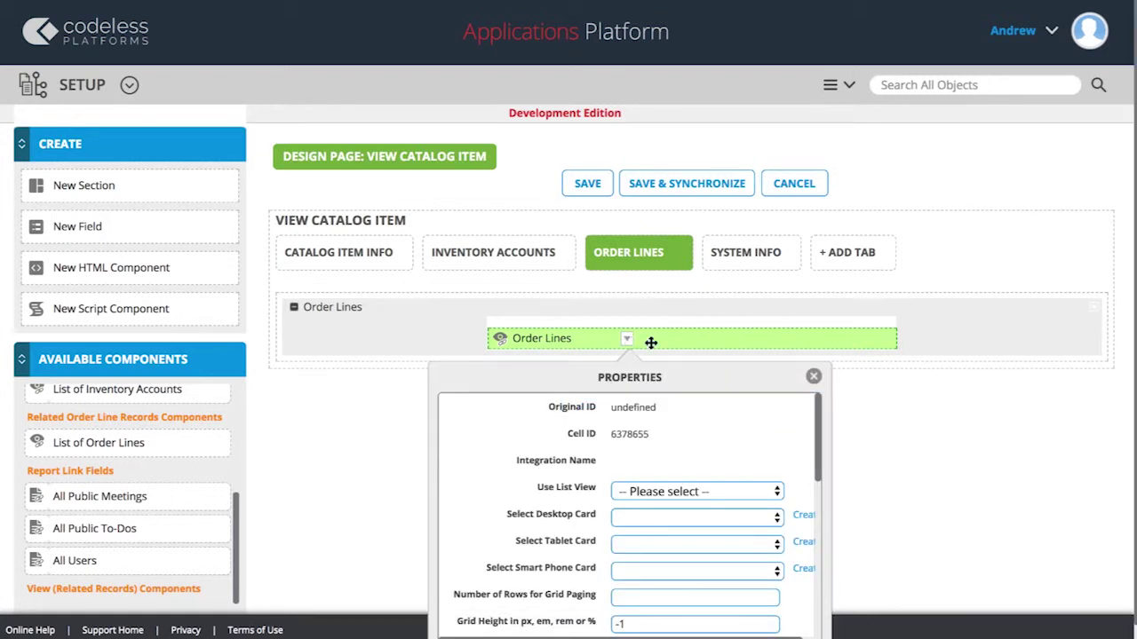
left_click(718, 491)
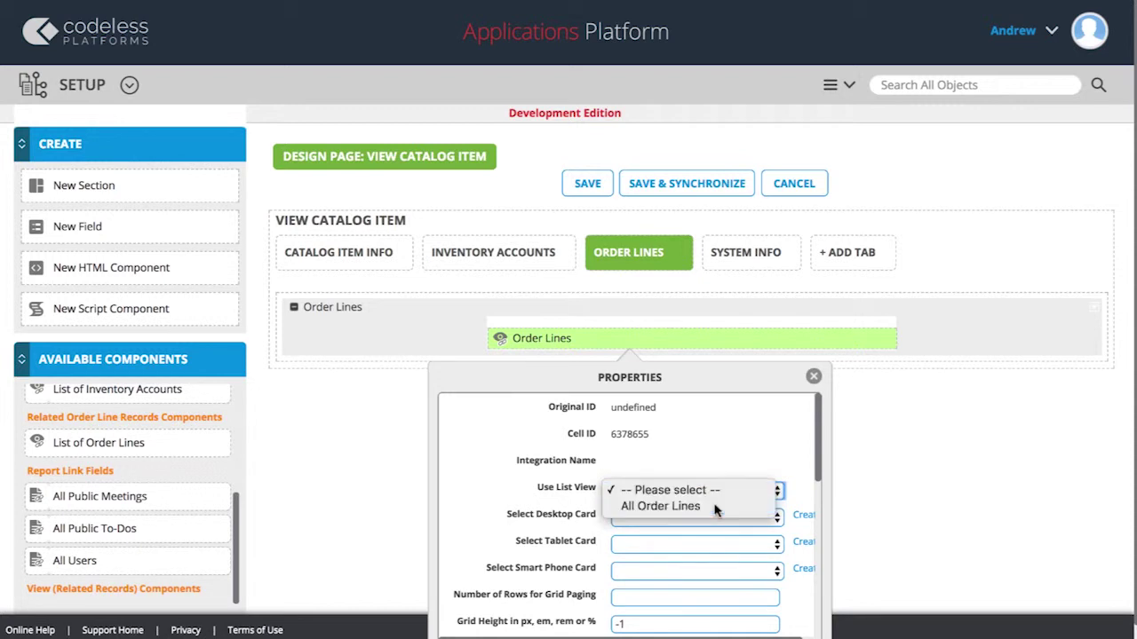
left_click(715, 507)
left_click(814, 379)
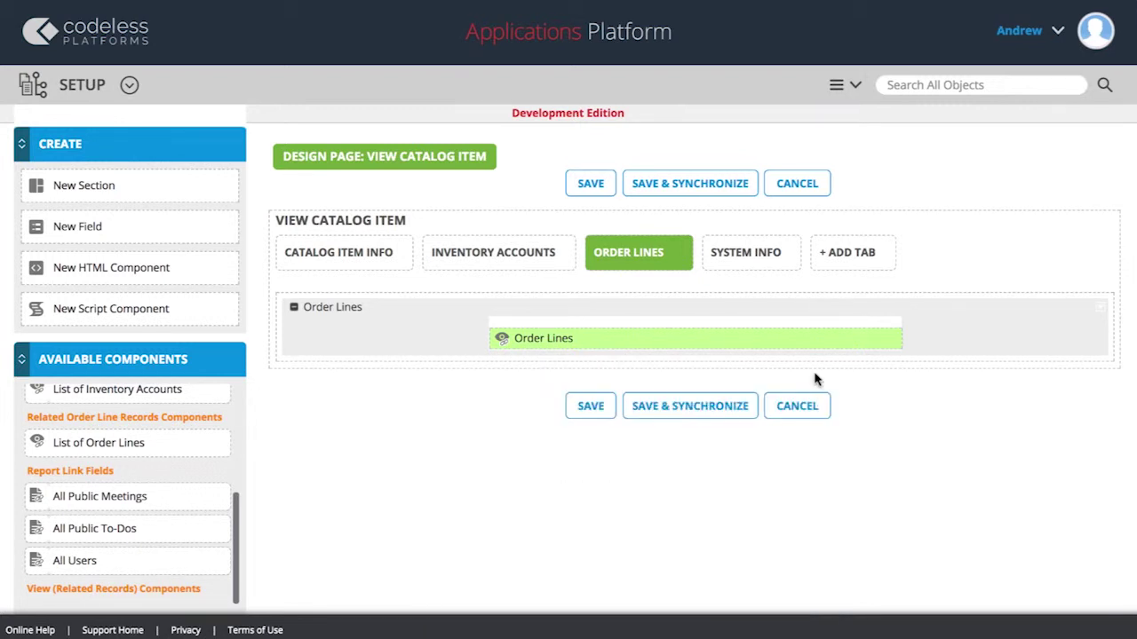
left_click(592, 407)
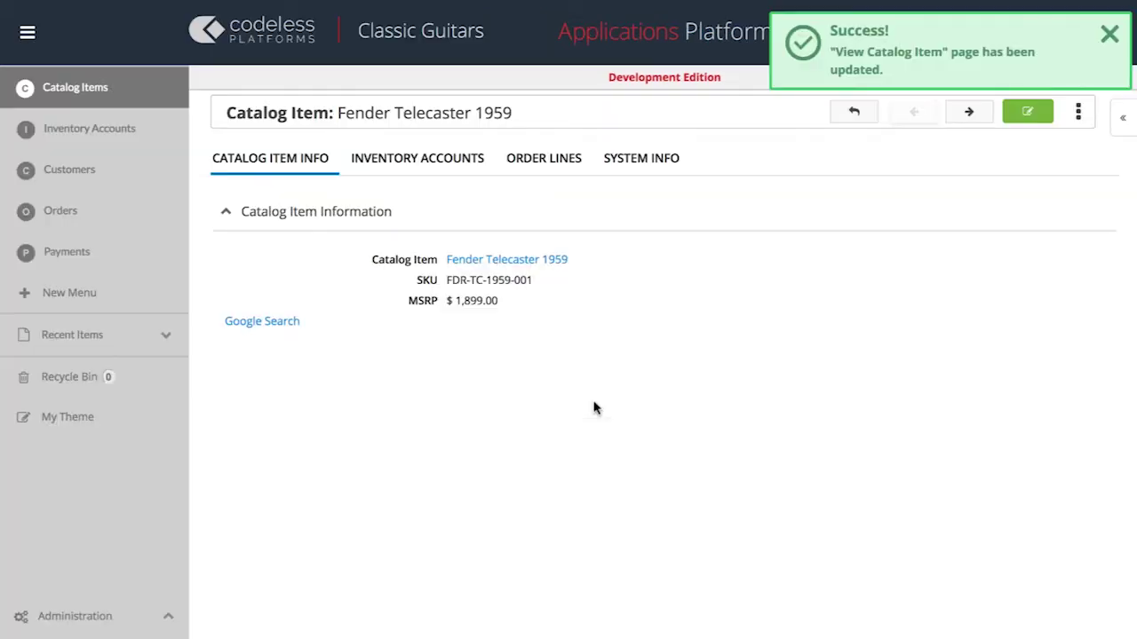
Review the Inventory Accounts, Order Lines and Catalog Item Info content of the Fender Telecaster 1959 record.
left_click(1011, 117)
left_click(911, 114)
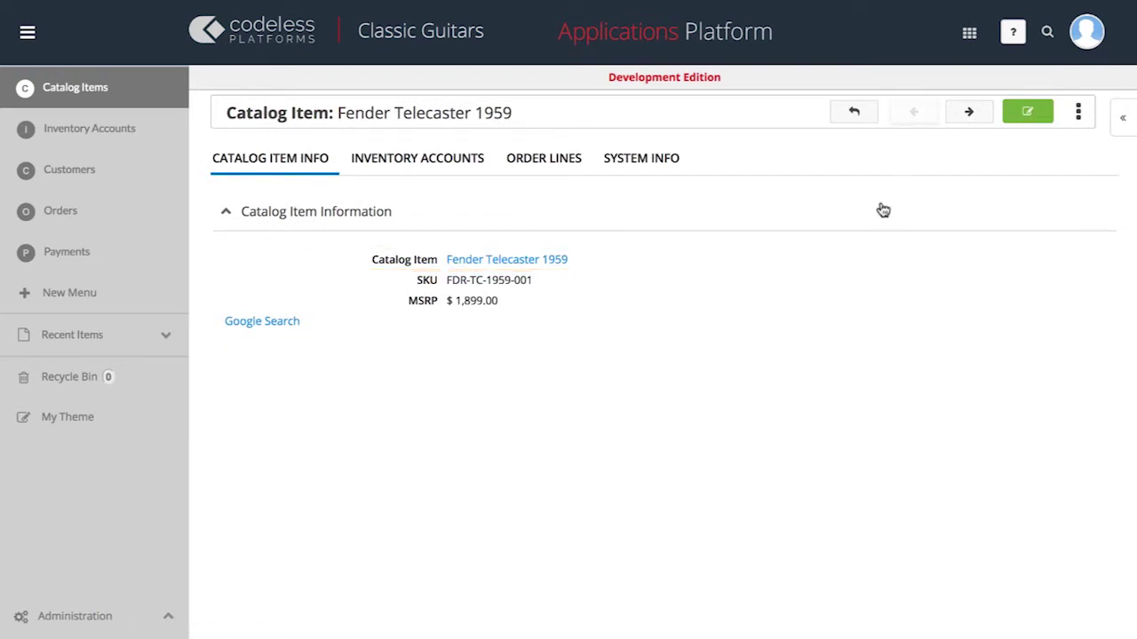
left_click(457, 158)
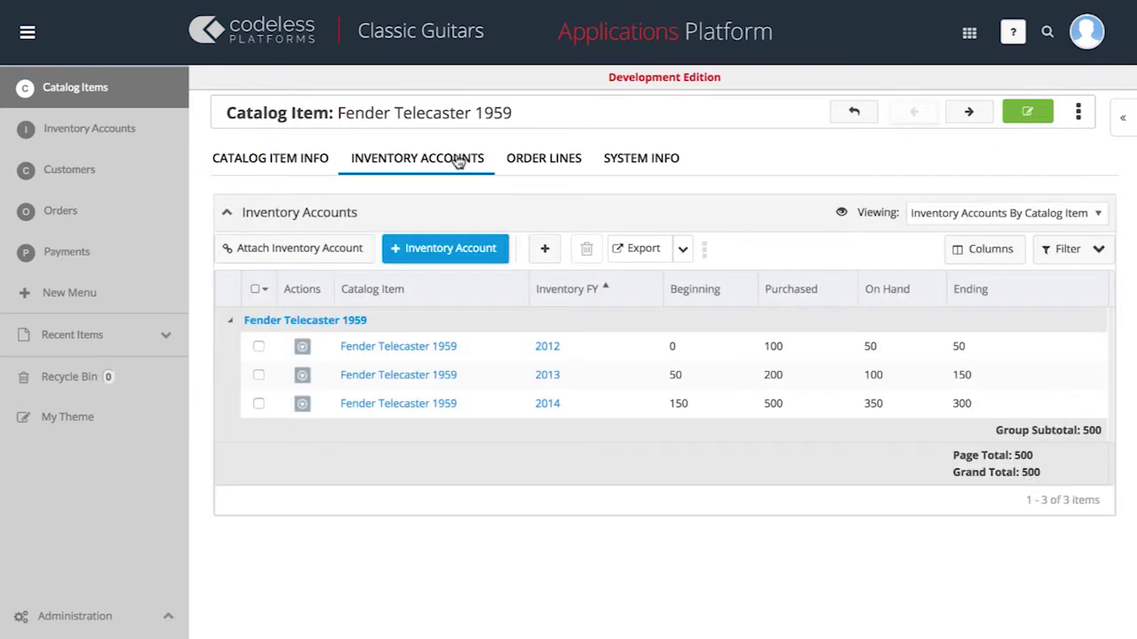
left_click(544, 160)
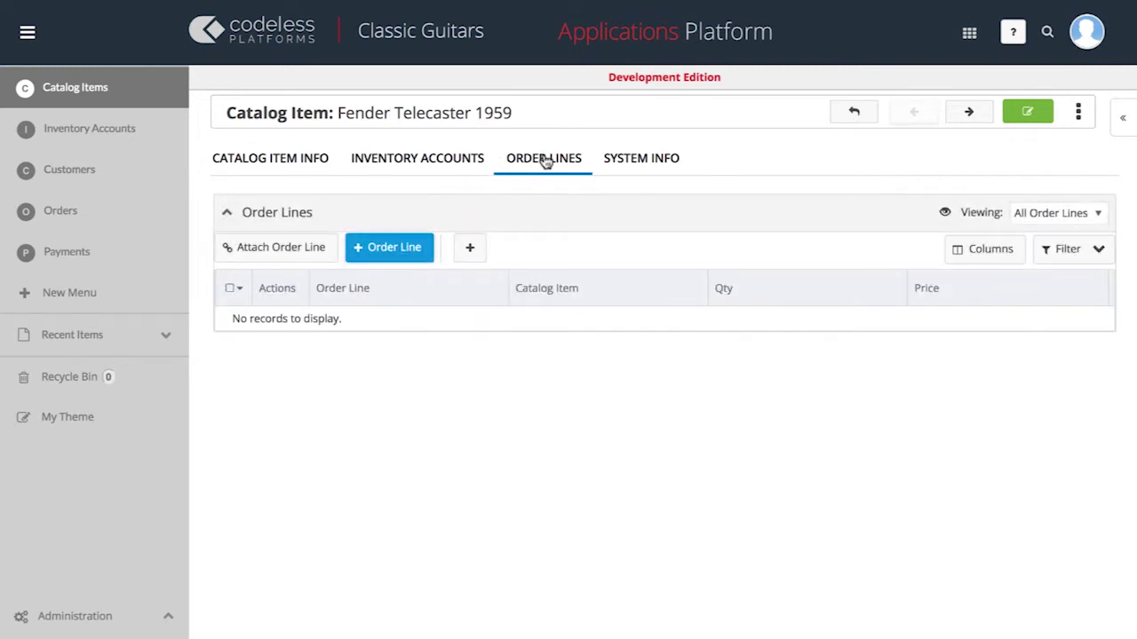
left_click(435, 159)
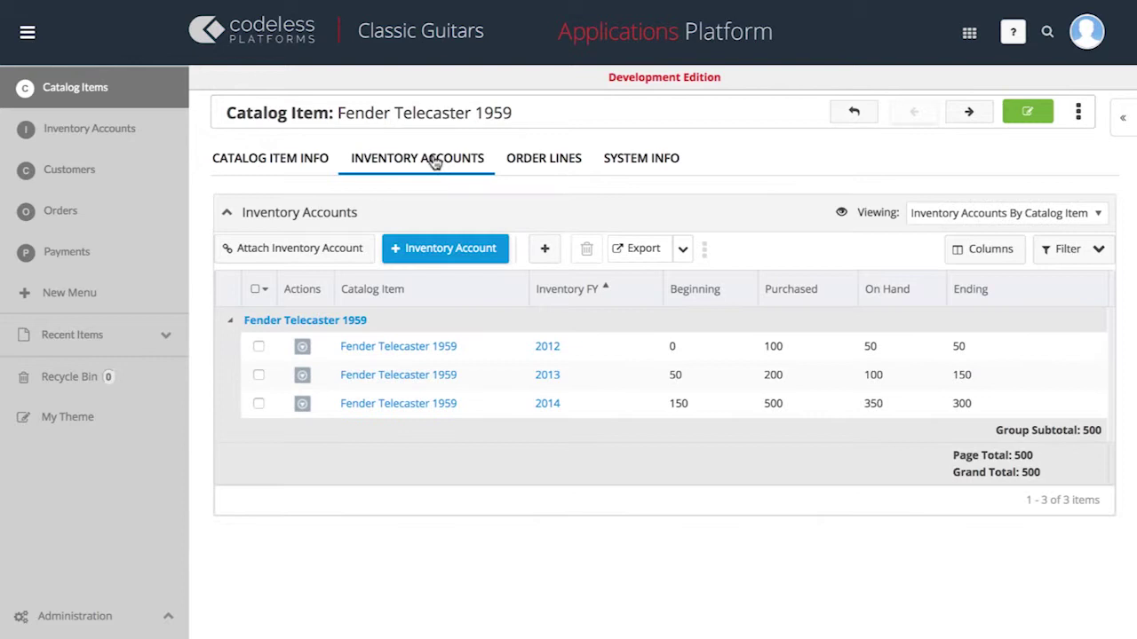
left_click(291, 161)
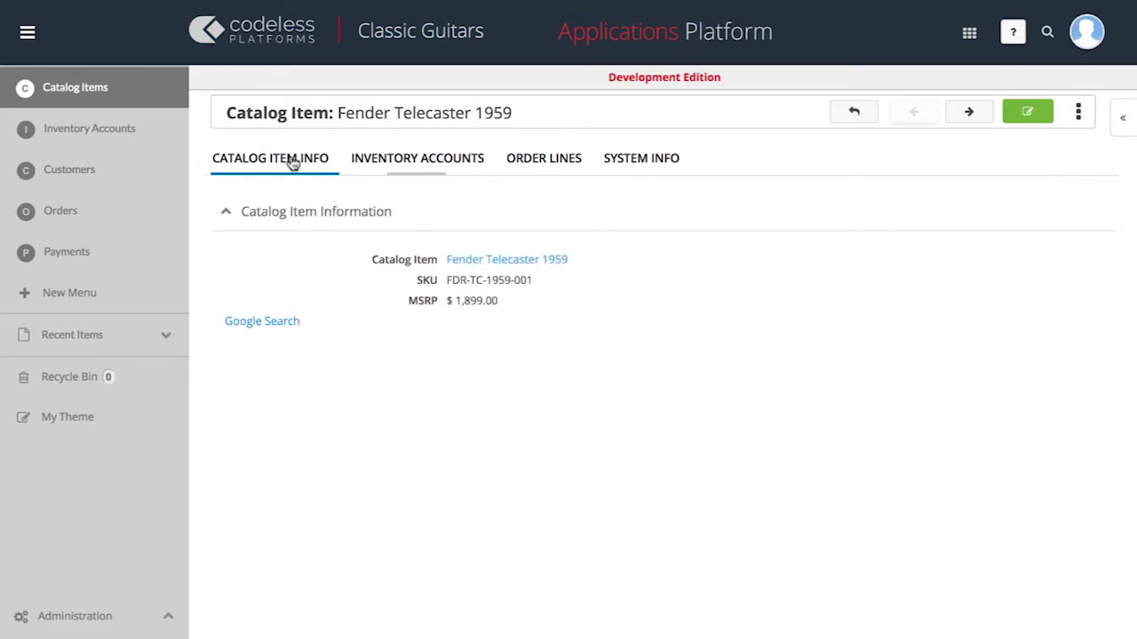